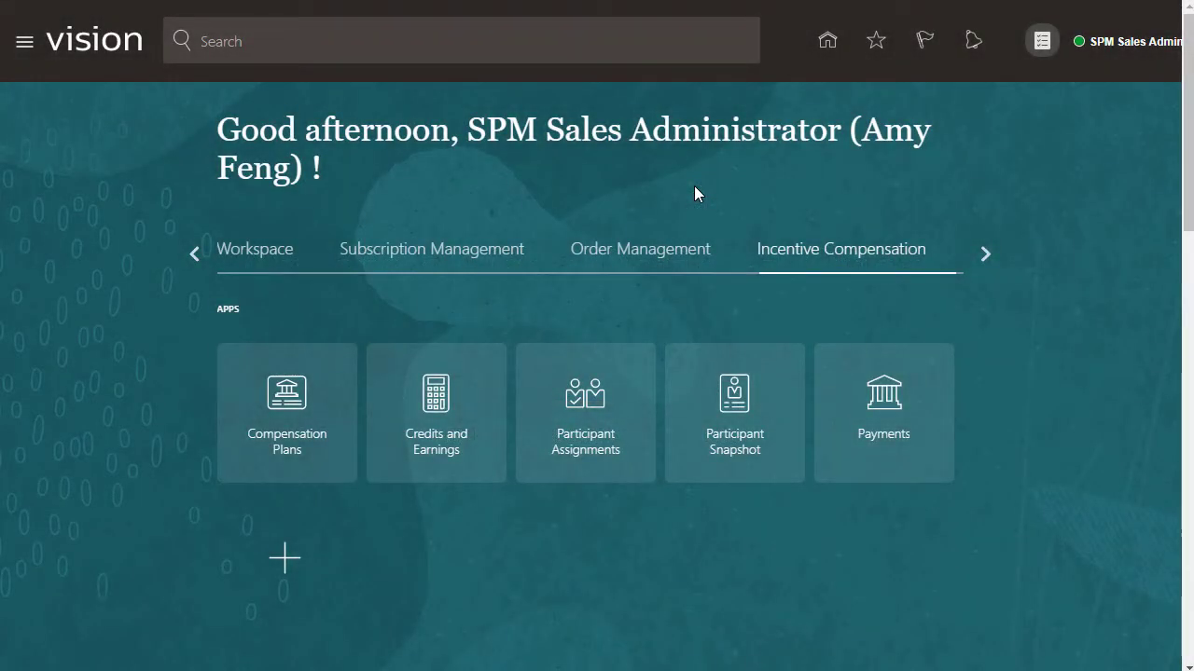
# Step: Open Participant Snapshot and go to Manage Participant Detail from its Tasks panel
pyautogui.click(732, 396)
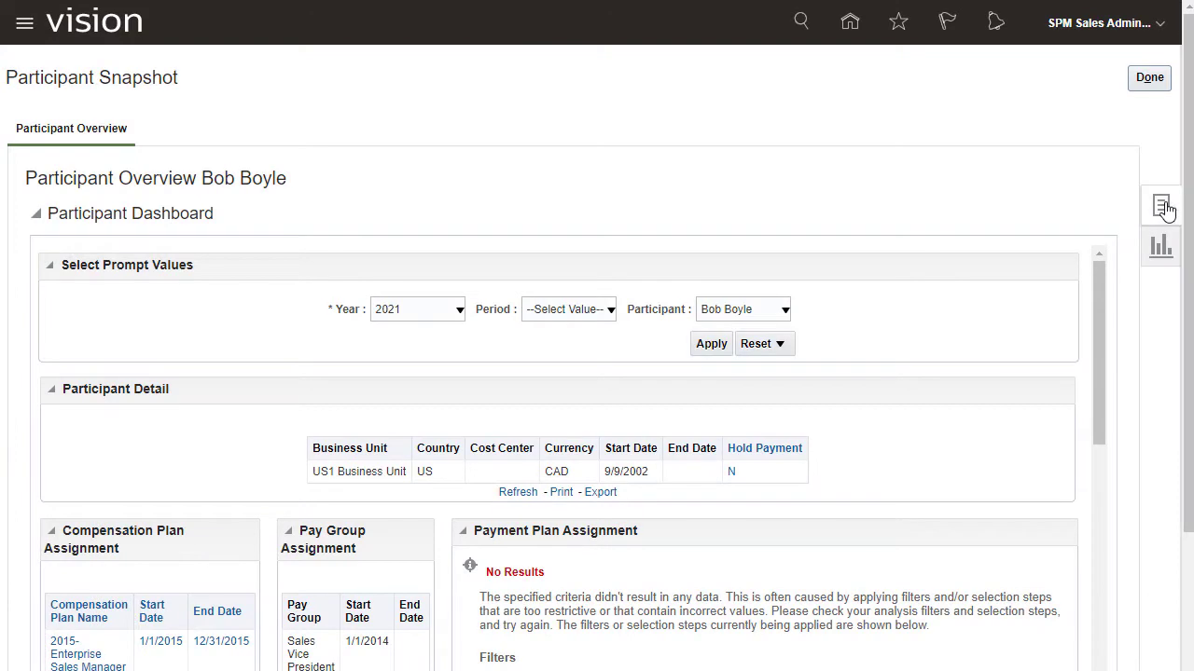
pyautogui.click(1161, 204)
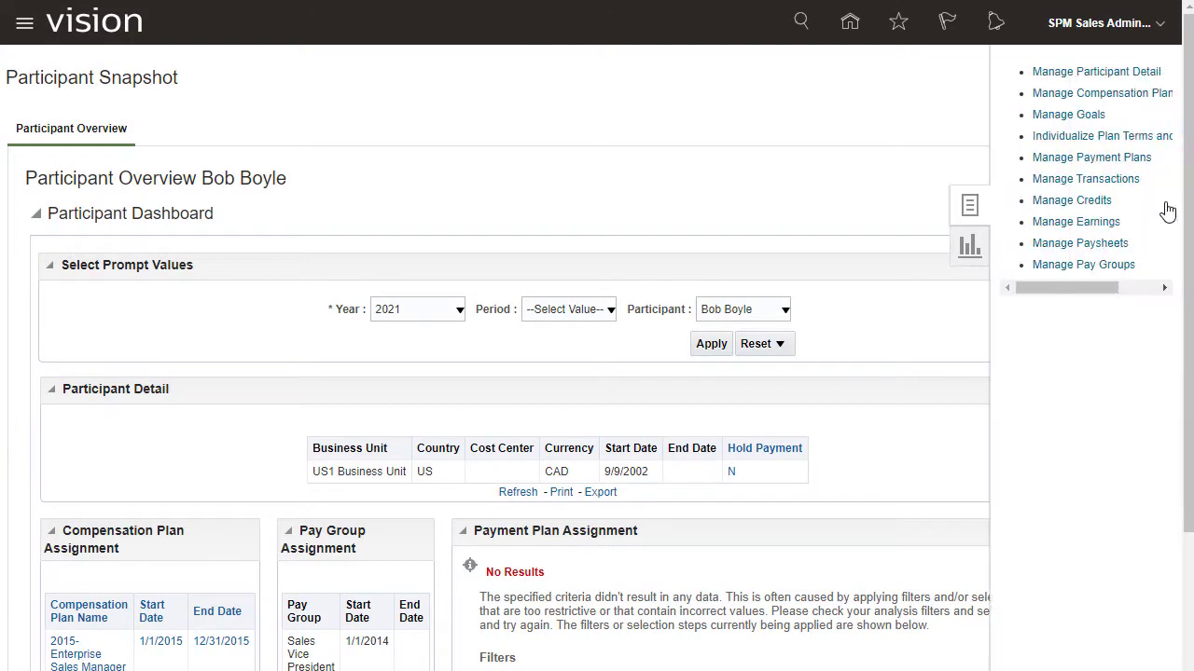
pyautogui.click(1093, 74)
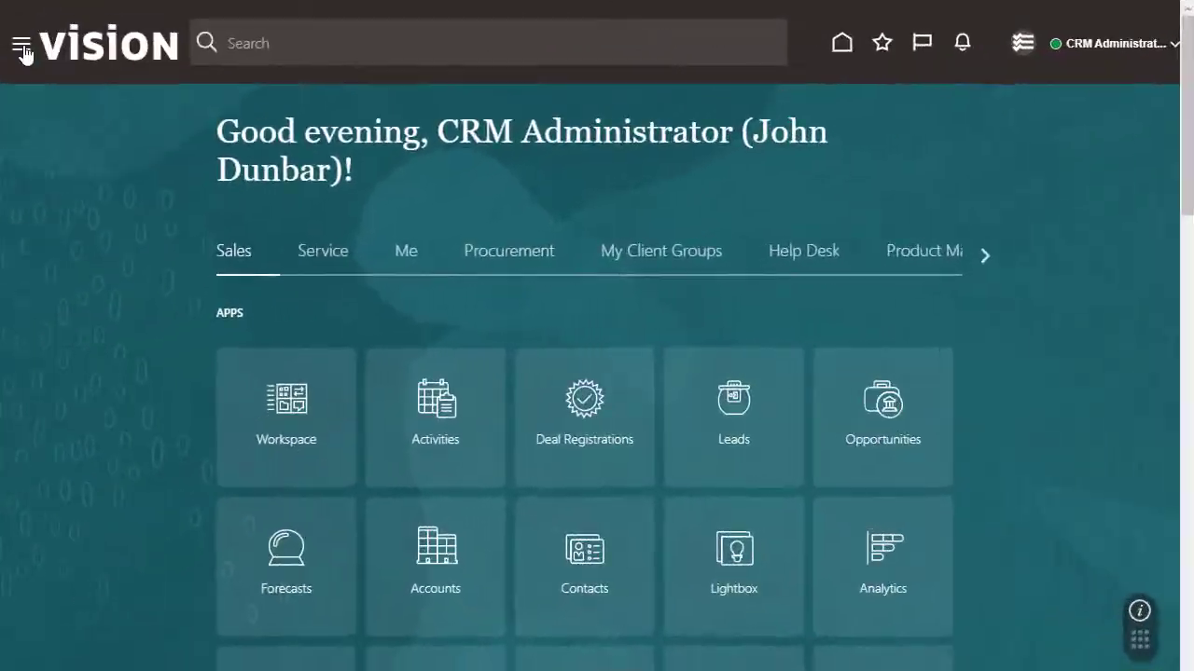
# Step: Go to Setup and Maintenance and switch the offering to Sales
pyautogui.click(21, 45)
pyautogui.moveTo(726, 261); pyautogui.dragTo(716, 567)
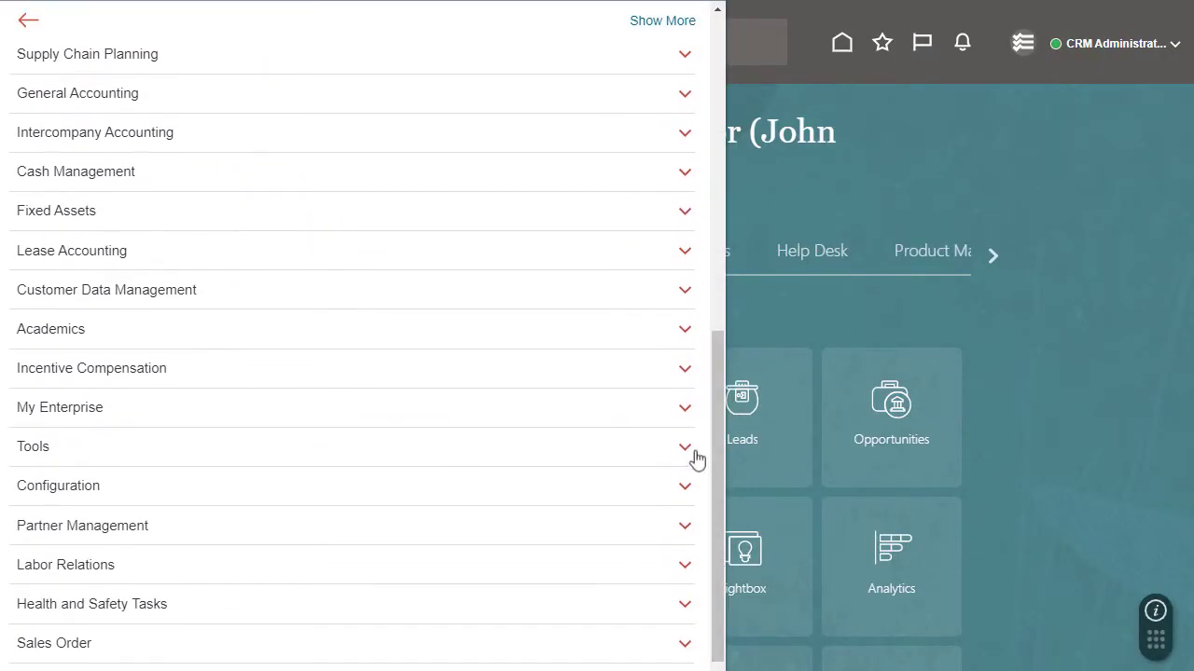
pyautogui.click(686, 410)
pyautogui.click(315, 480)
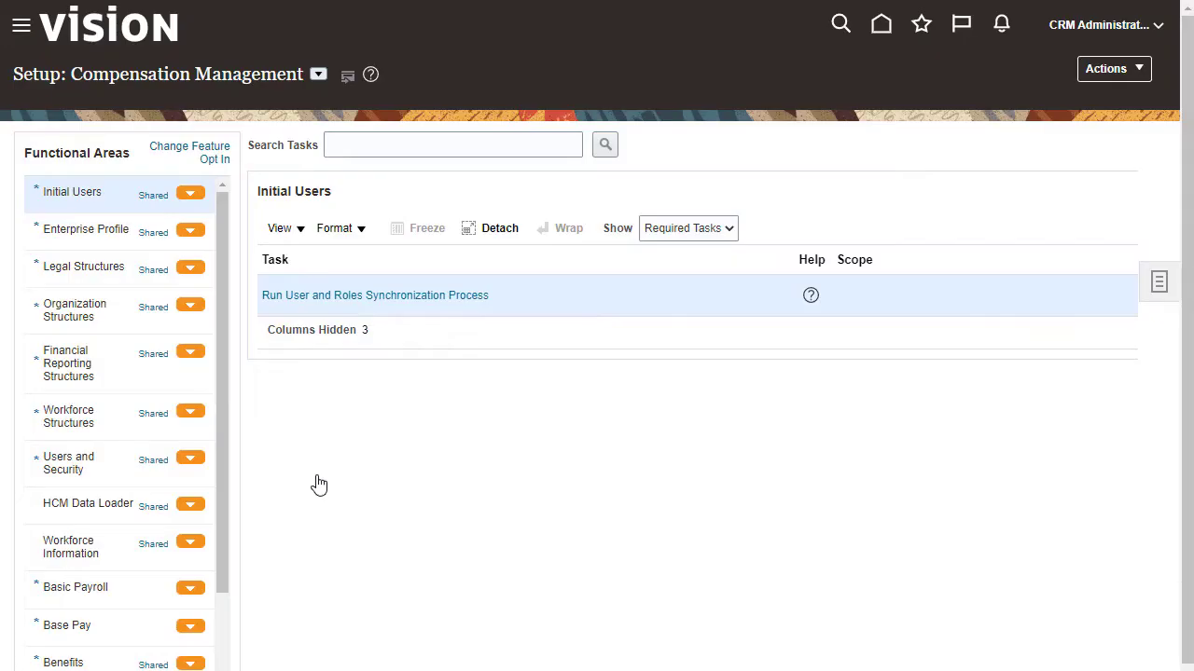
pyautogui.click(318, 73)
pyautogui.moveTo(624, 138); pyautogui.dragTo(630, 268)
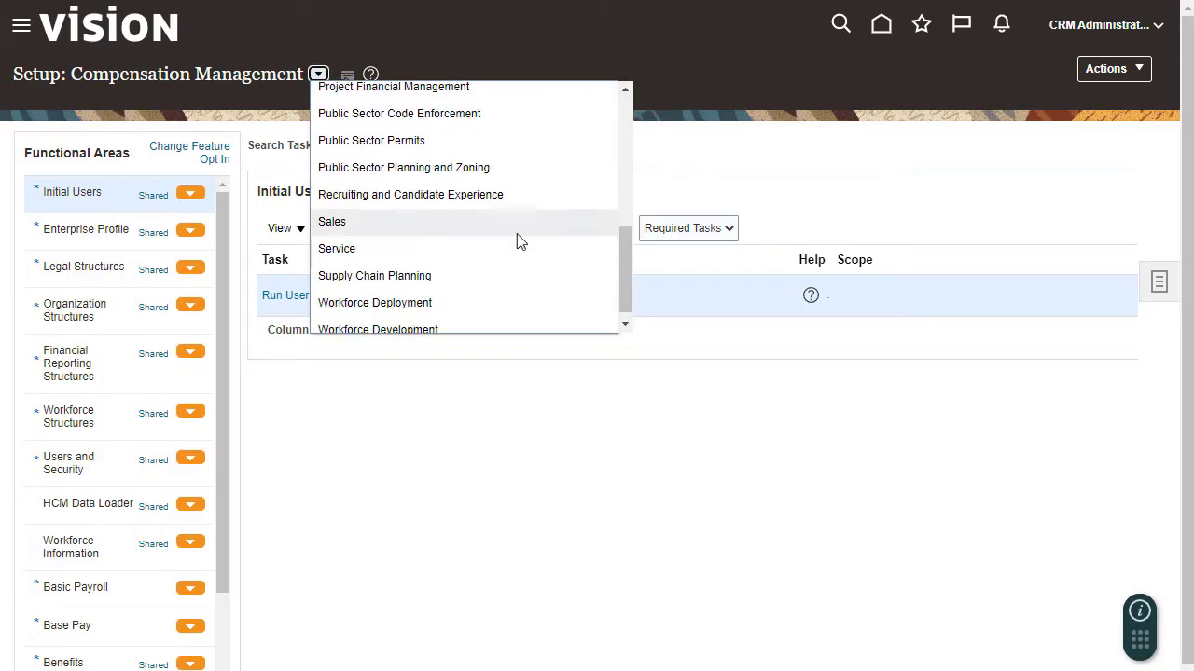
pyautogui.click(516, 228)
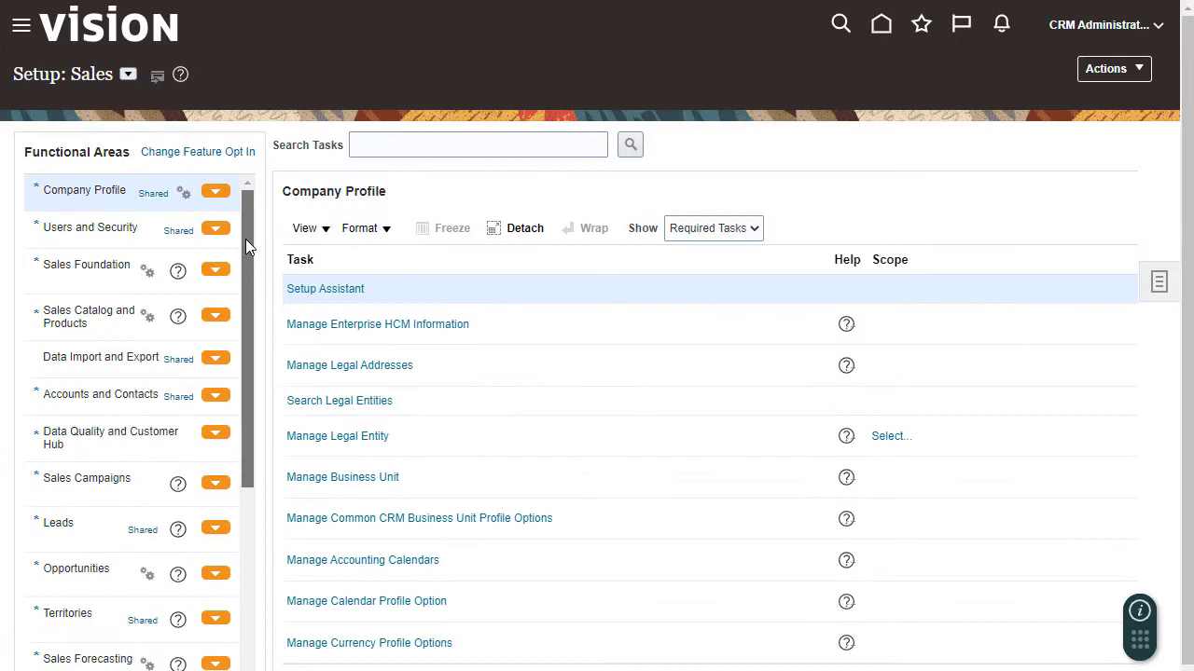
# Step: Show all Incentives tasks and open Manage Incentive Value Sets
pyautogui.moveTo(245, 239); pyautogui.dragTo(248, 483)
pyautogui.click(74, 470)
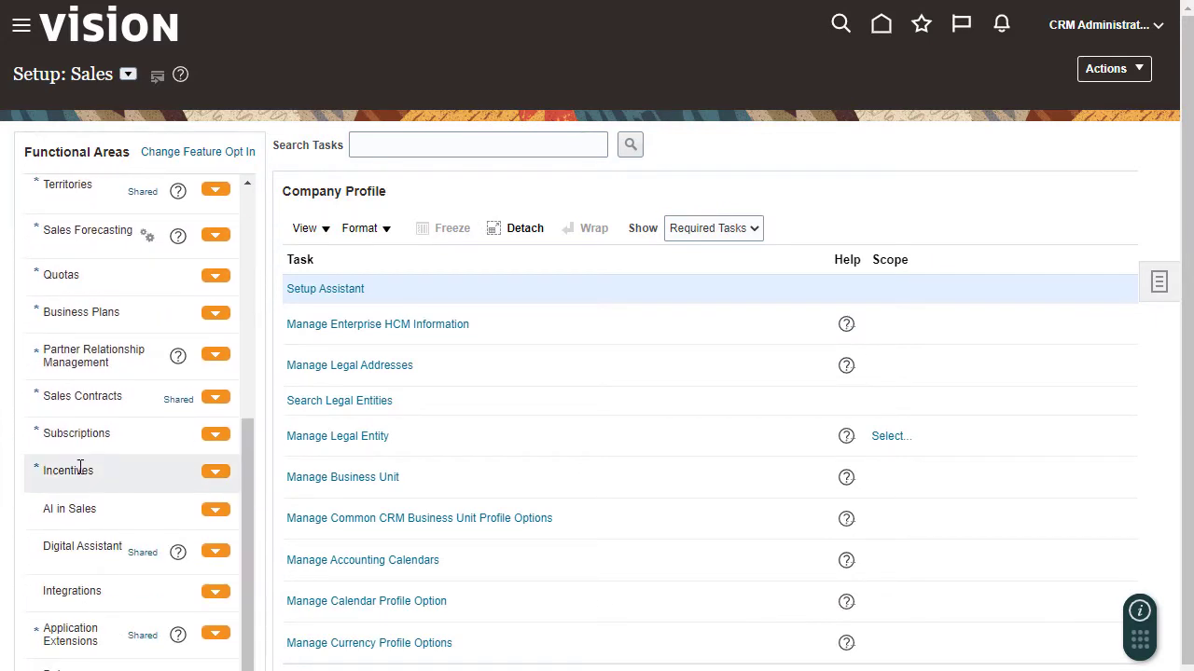
pyautogui.click(756, 231)
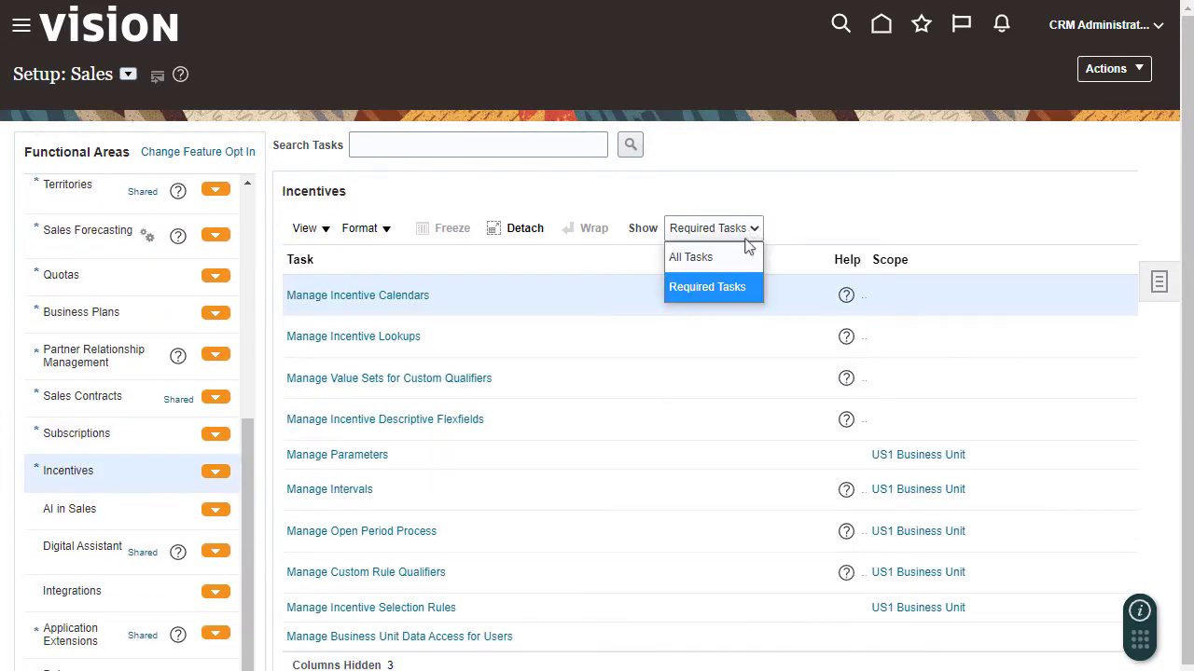
pyautogui.click(730, 255)
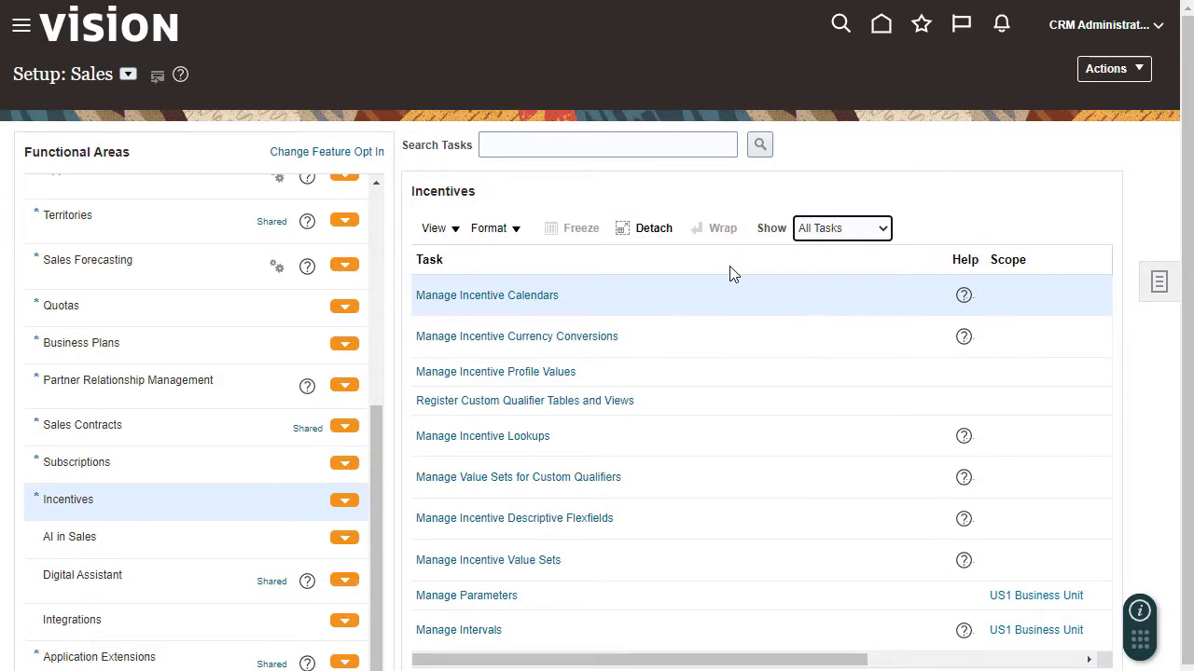
pyautogui.click(504, 562)
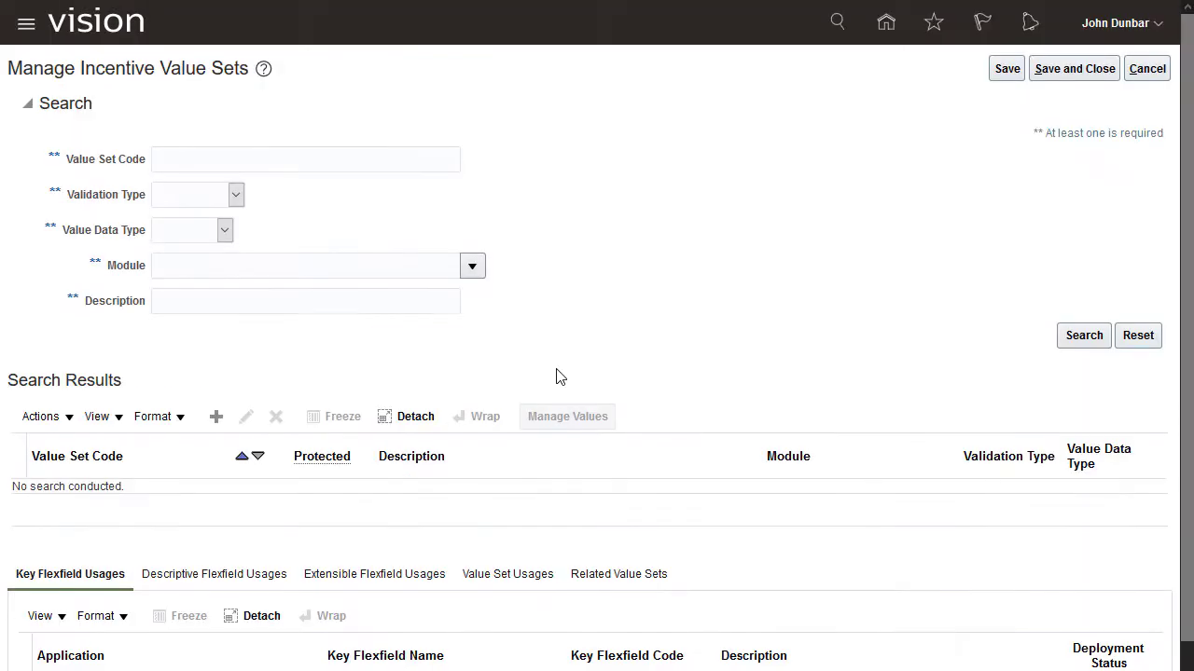
# Step: Create Table-validated Character value set GetPartDetailAttr8 returning ATTRIBUTE_CHAR8, filtered by participant and period IDs
pyautogui.click(216, 418)
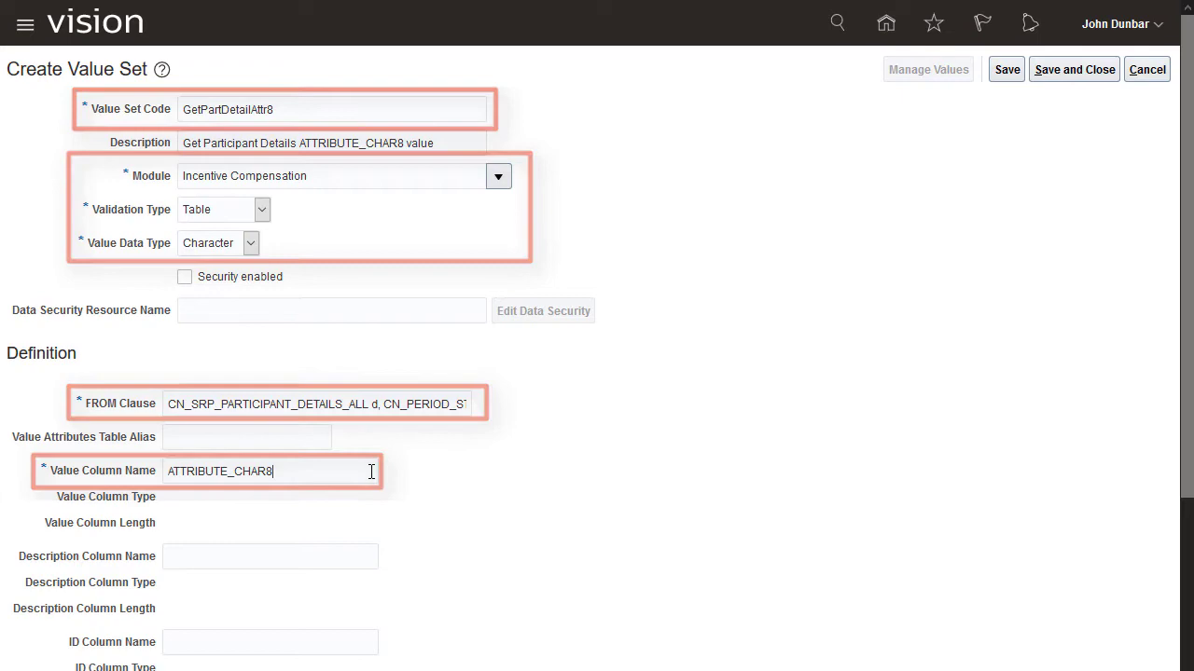
pyautogui.scroll(-5, 371, 471)
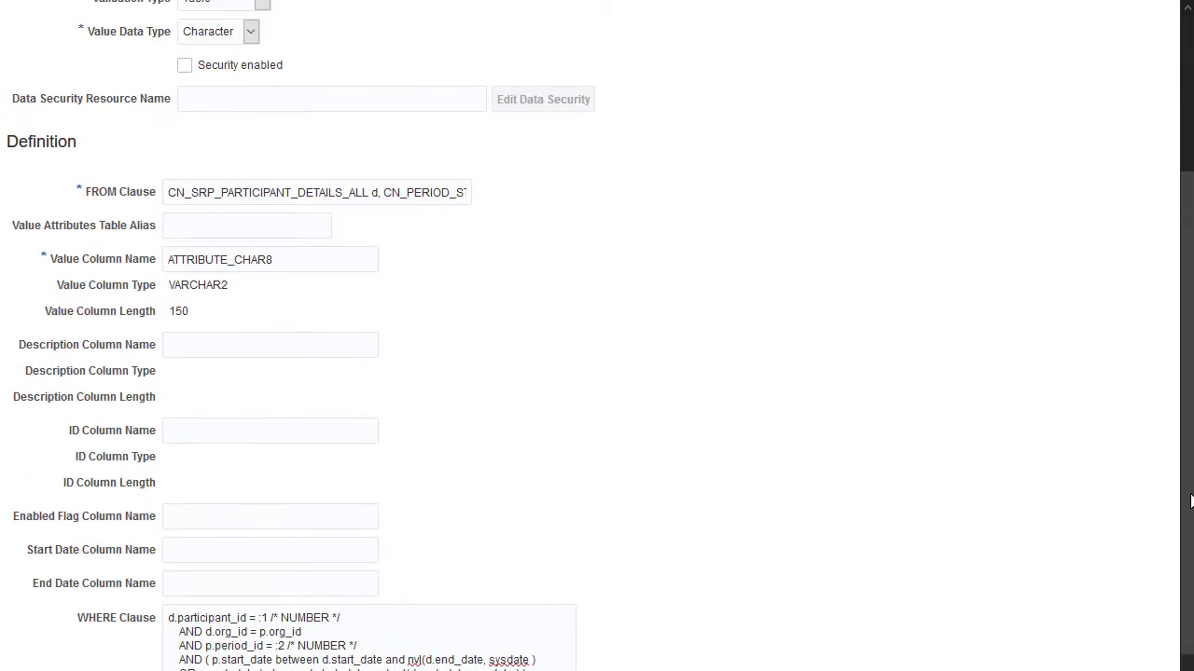
pyautogui.scroll(3, 1186, 312)
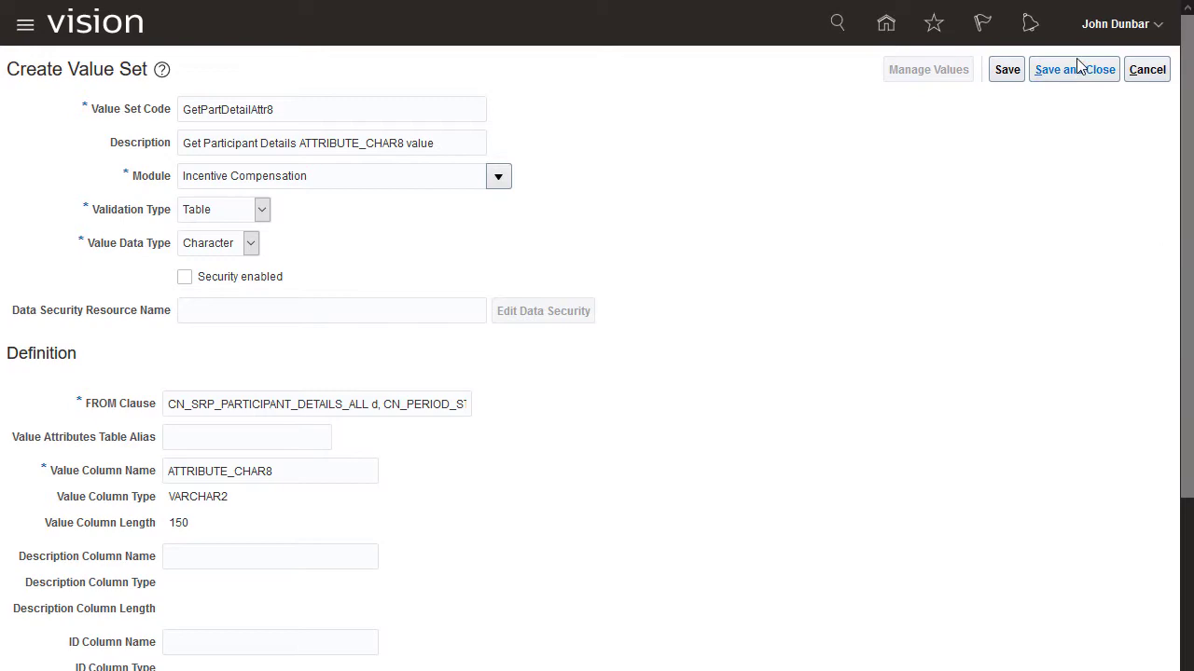
# Step: Save the value set and search Manage Incentive Lookups for ORA_CN_USR_DEFN_EXPRSN_VLE_SET
pyautogui.click(1045, 70)
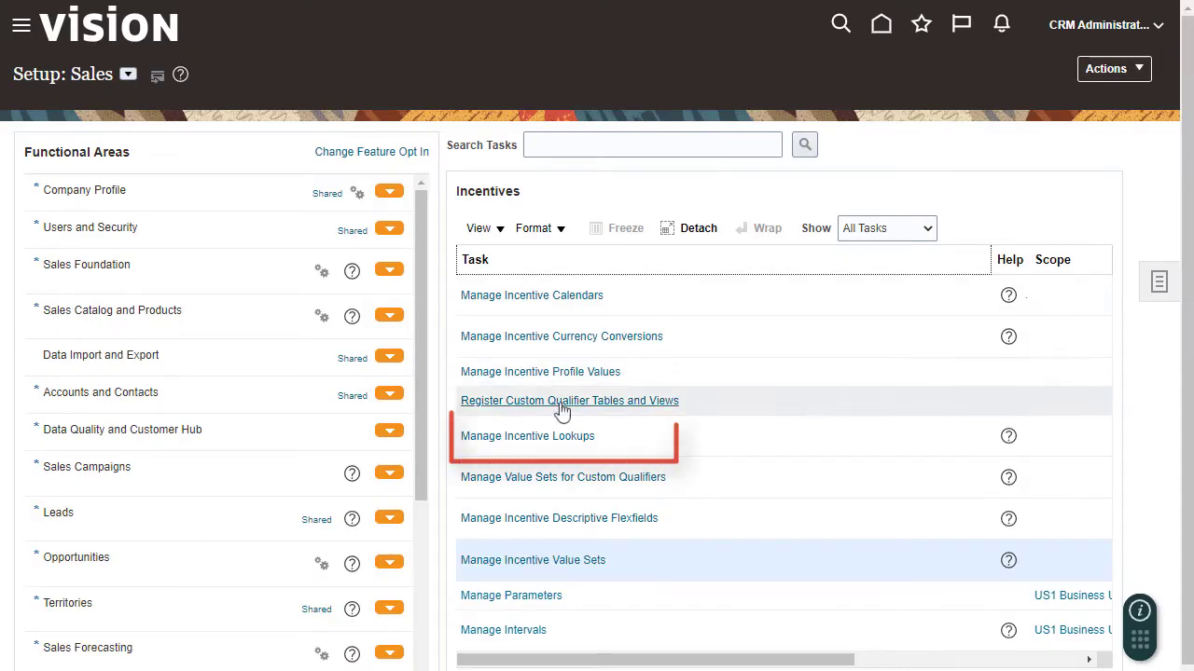
pyautogui.click(503, 438)
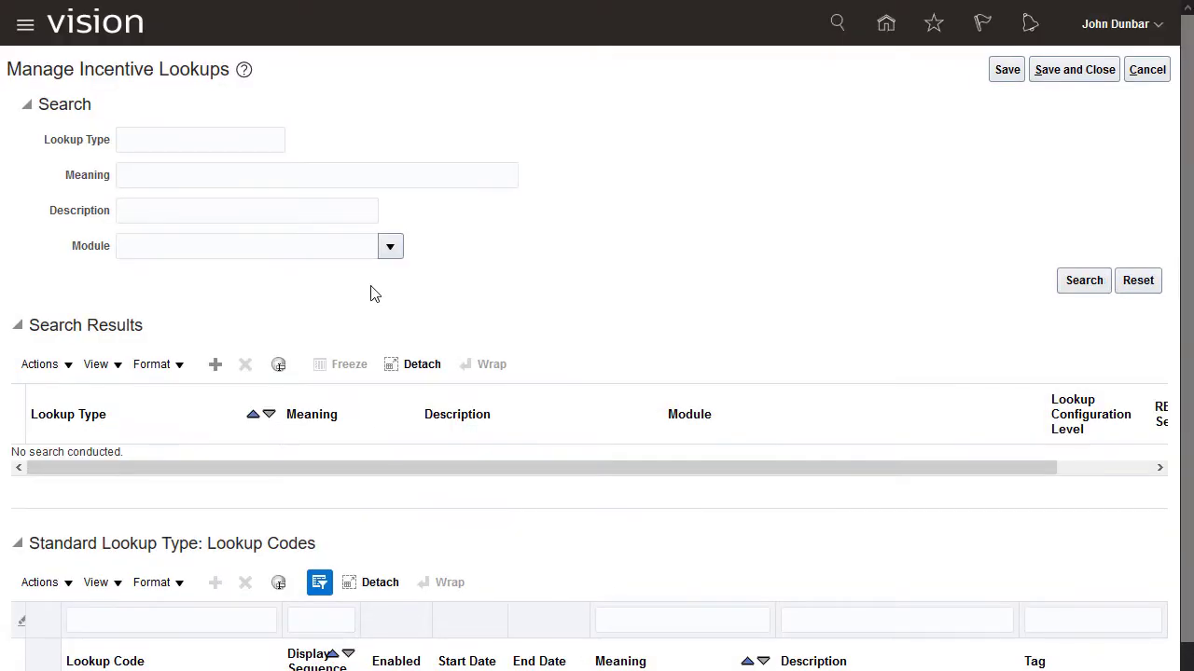
pyautogui.hotkey('ctrl', 'v')
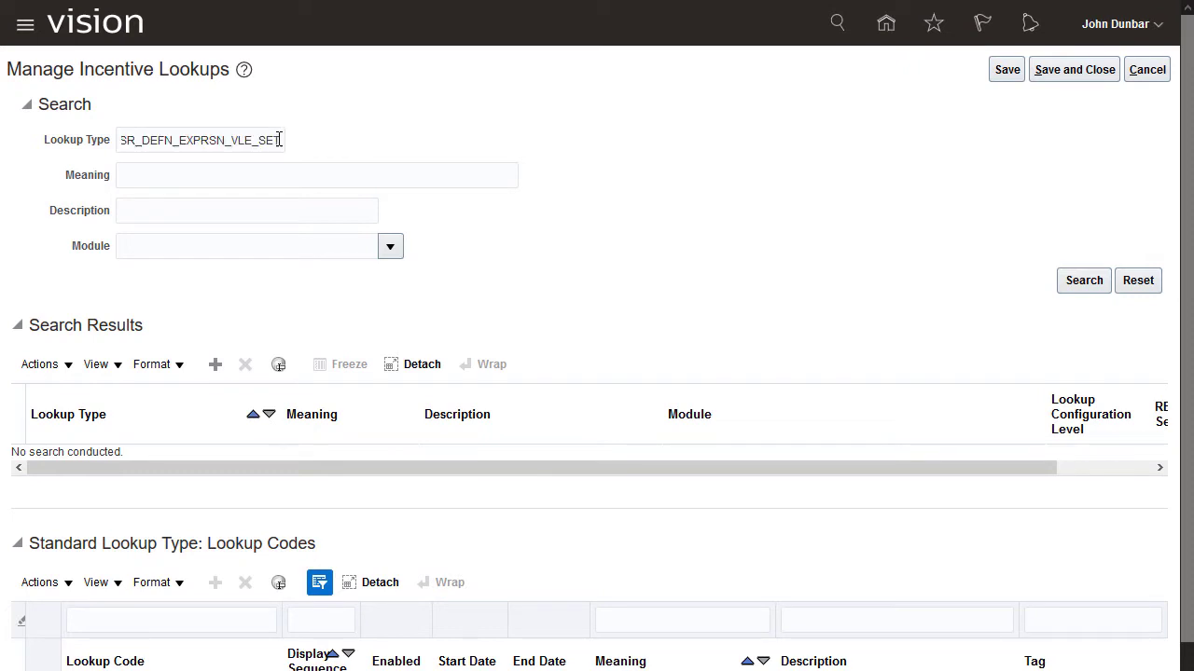
pyautogui.click(1087, 280)
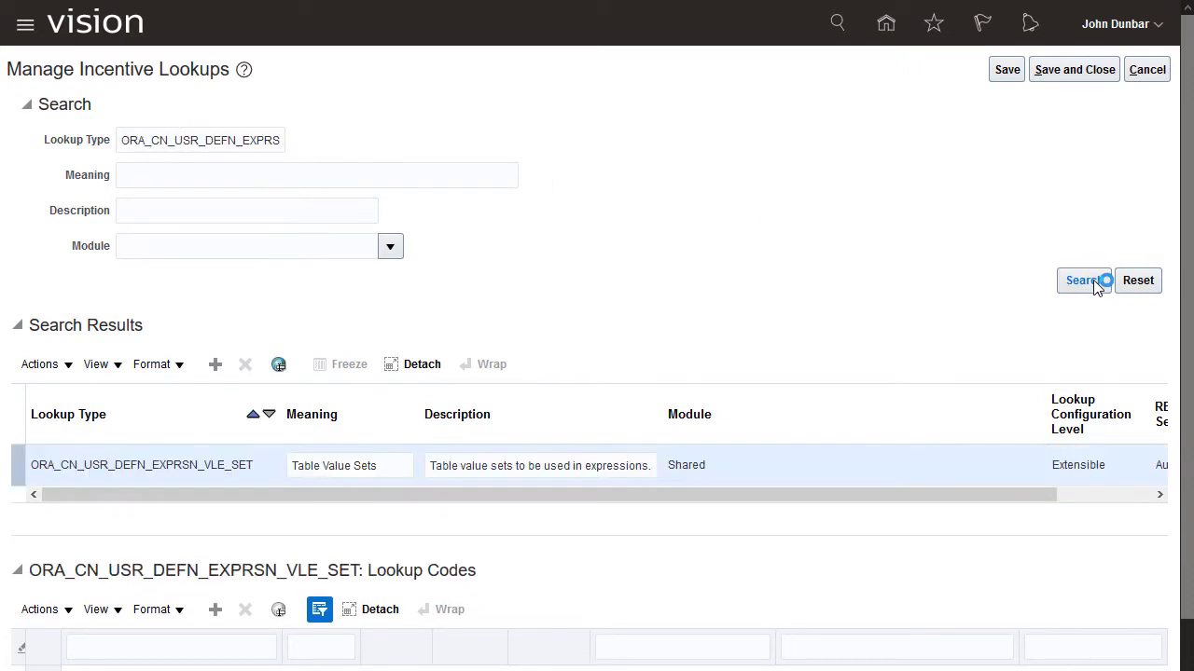
pyautogui.moveTo(1189, 313); pyautogui.dragTo(1183, 431)
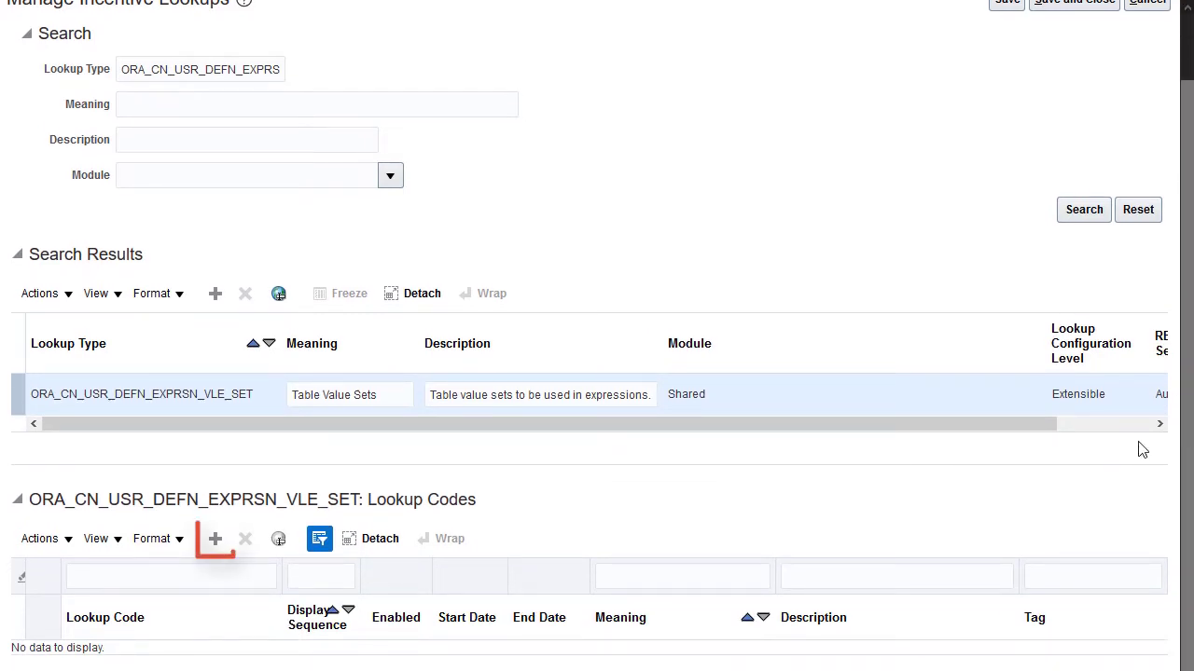
# Step: Add lookup code GetPartDetailAttr8 meaning 'Position from participant details' and save
pyautogui.click(214, 541)
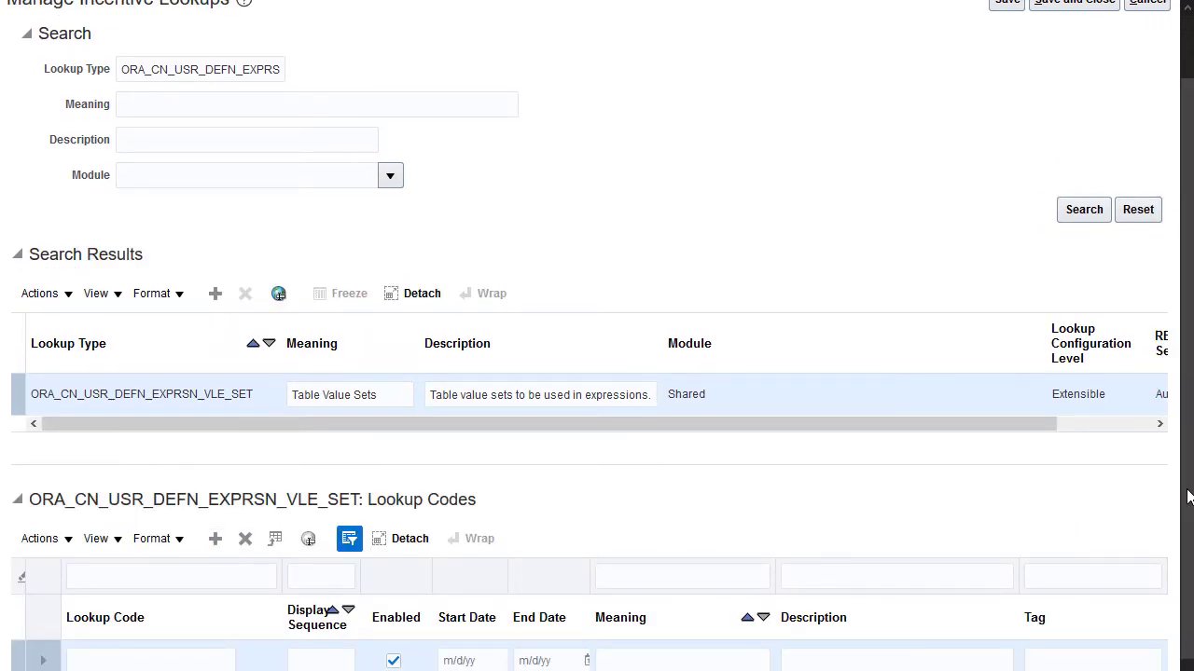
pyautogui.moveTo(1180, 492); pyautogui.dragTo(1186, 578)
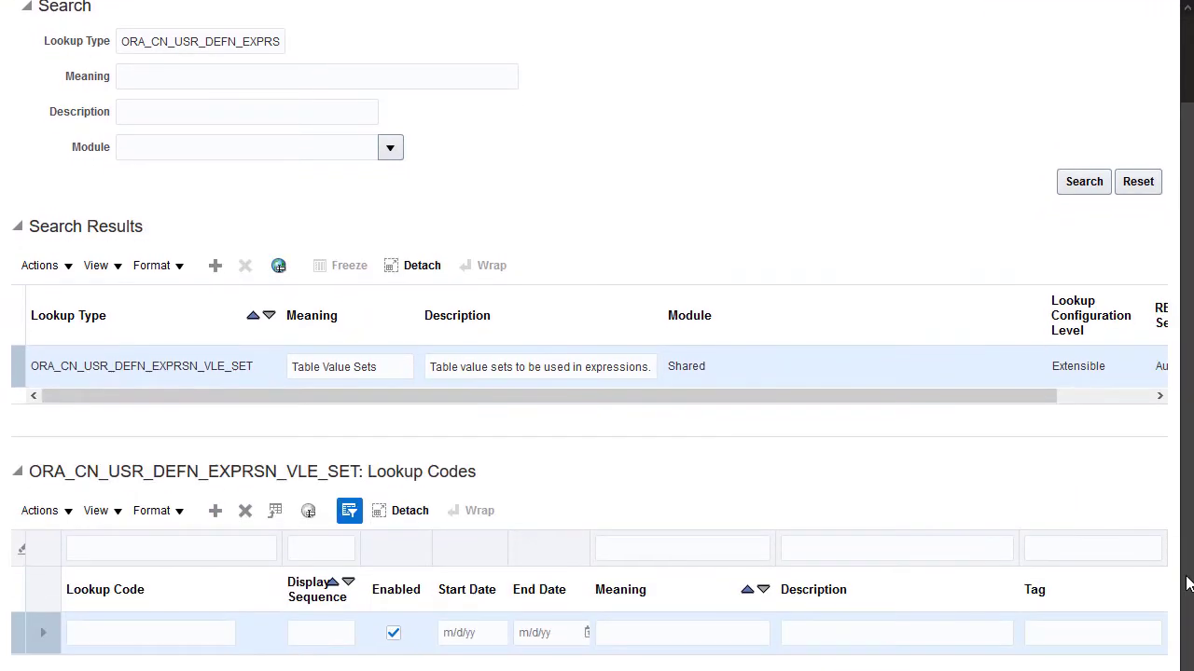
pyautogui.click(216, 626)
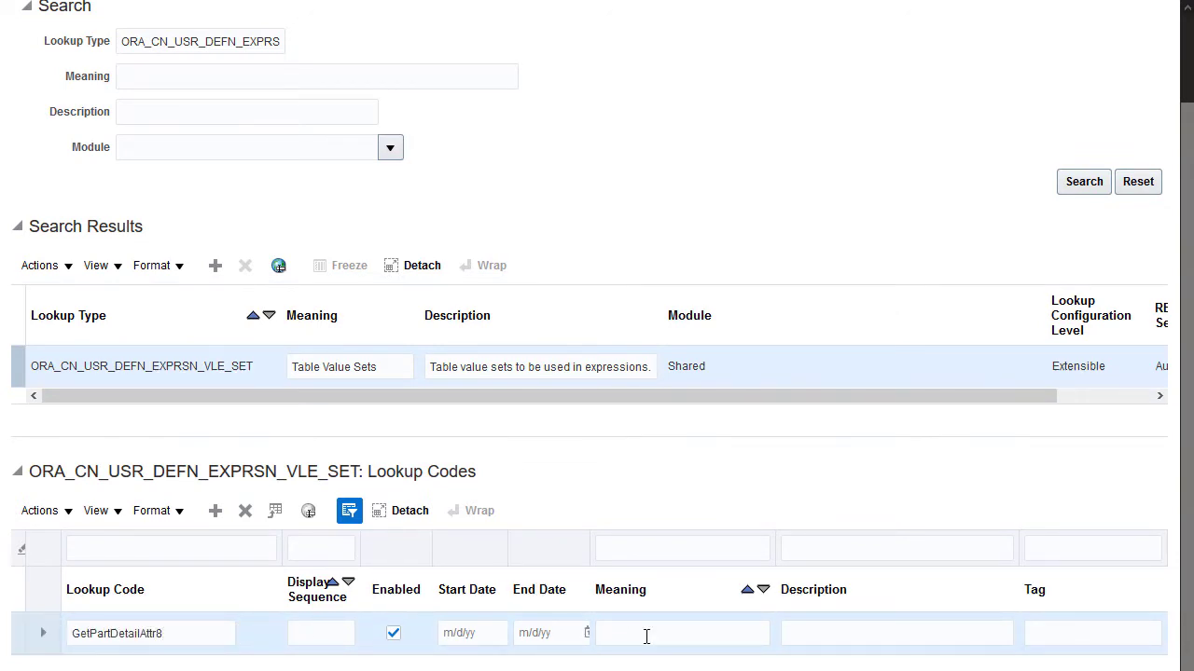
pyautogui.write('pant details')
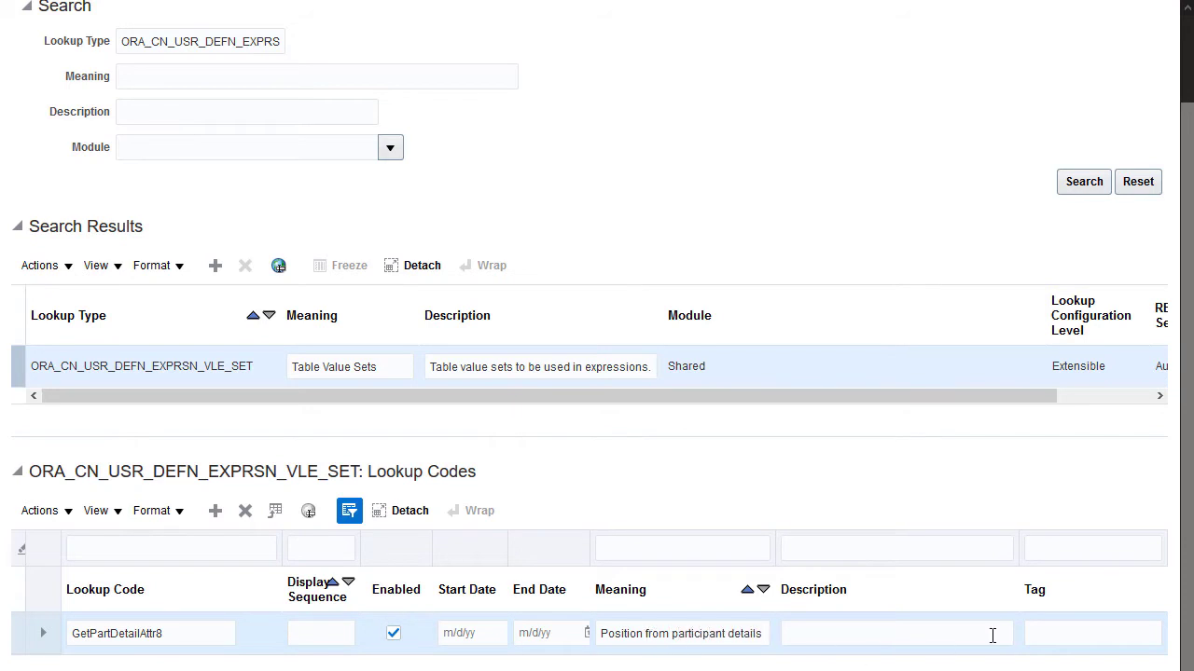
pyautogui.scroll(2, 1112, 202)
pyautogui.click(1072, 71)
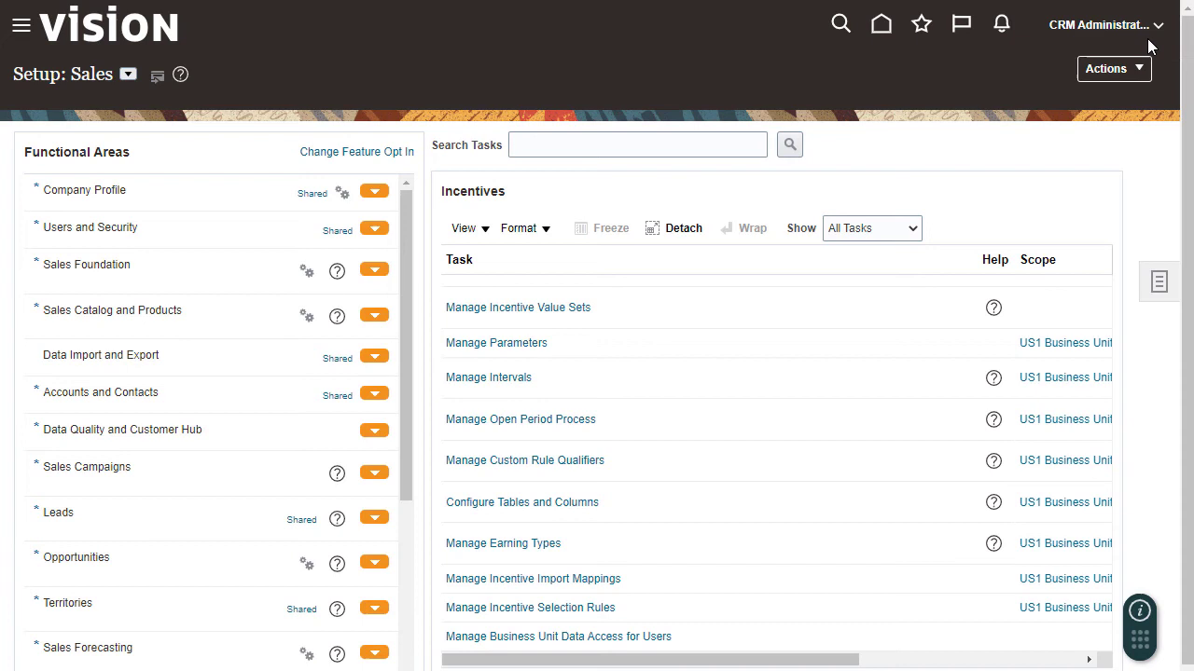
# Step: In CN_SRP_PER_FORM_METRICS_ALL, name PARTICIPANT_ID MSRParticipantID, enable it for calculation, and save
pyautogui.click(543, 509)
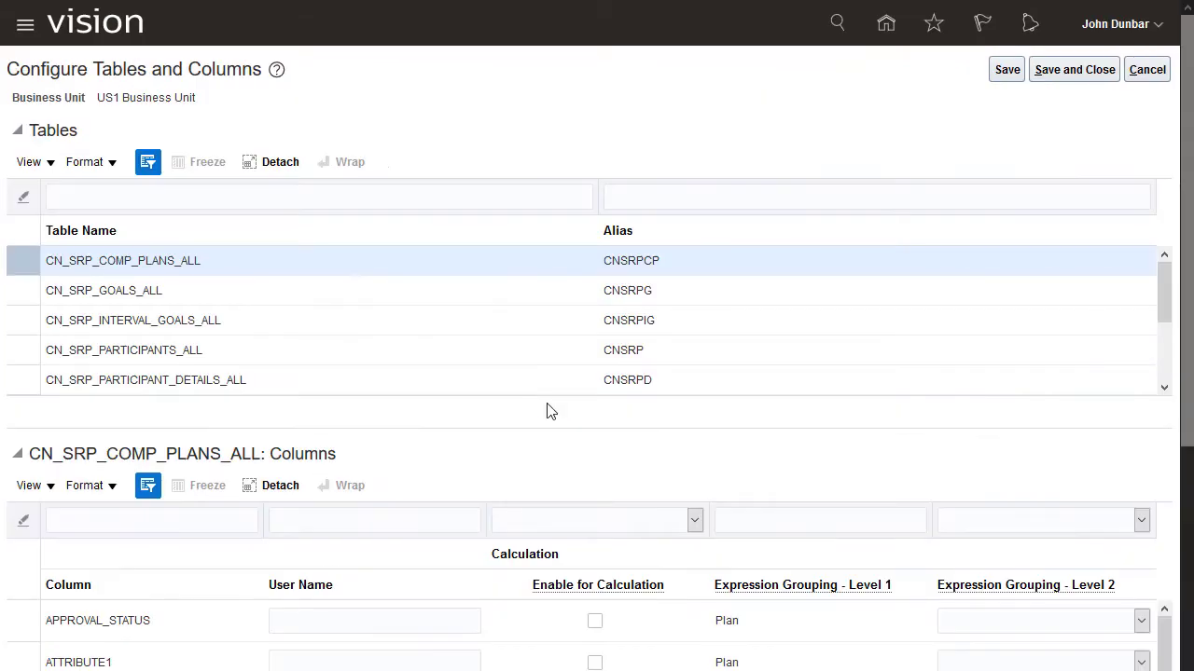
pyautogui.click(401, 202)
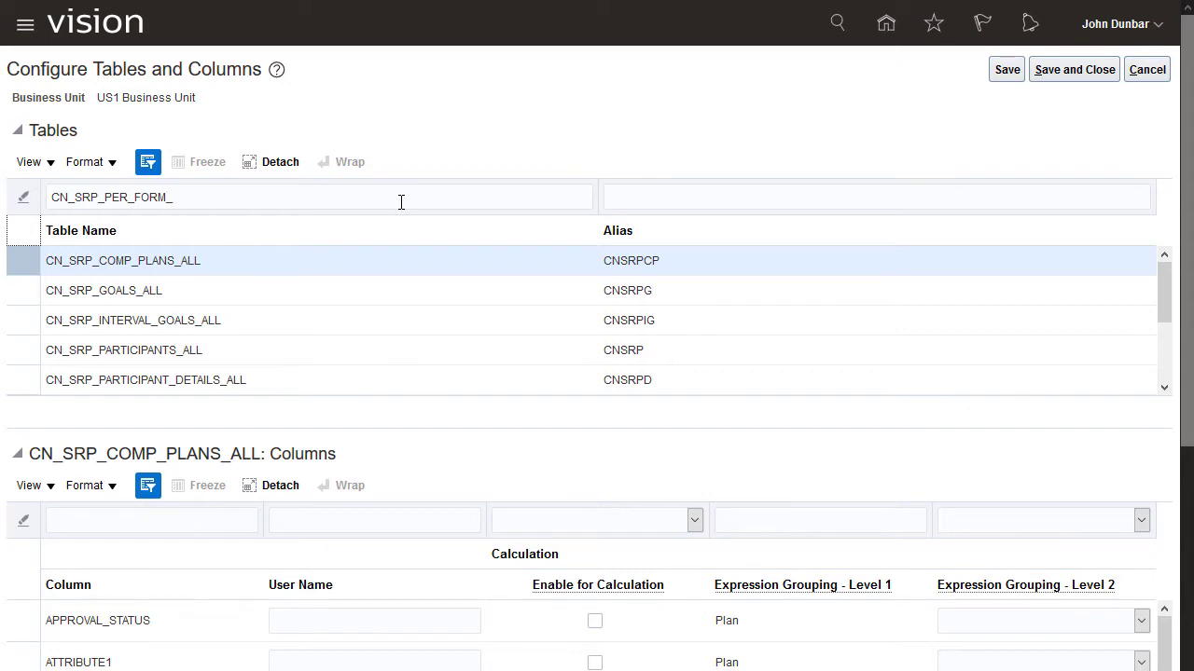
pyautogui.write('CN_SRP_PER_FORM_METRICS_ALL')
pyautogui.press('Return')
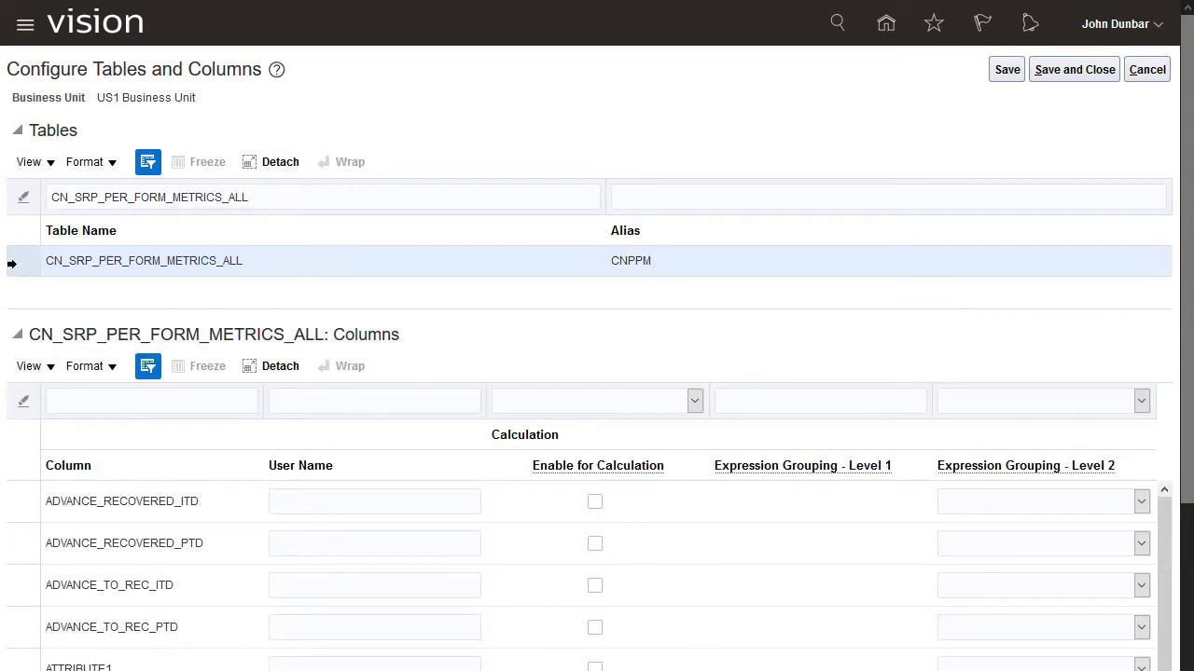
pyautogui.click(248, 400)
pyautogui.write('PARTICIPANT_ID')
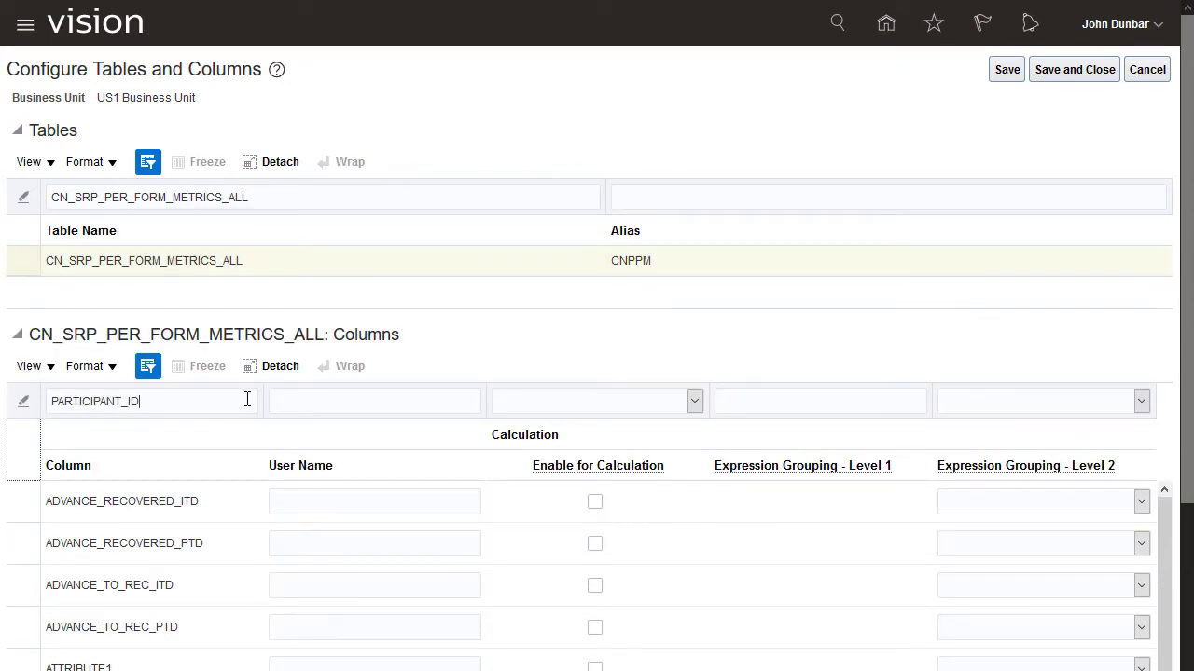
pyautogui.press('Return')
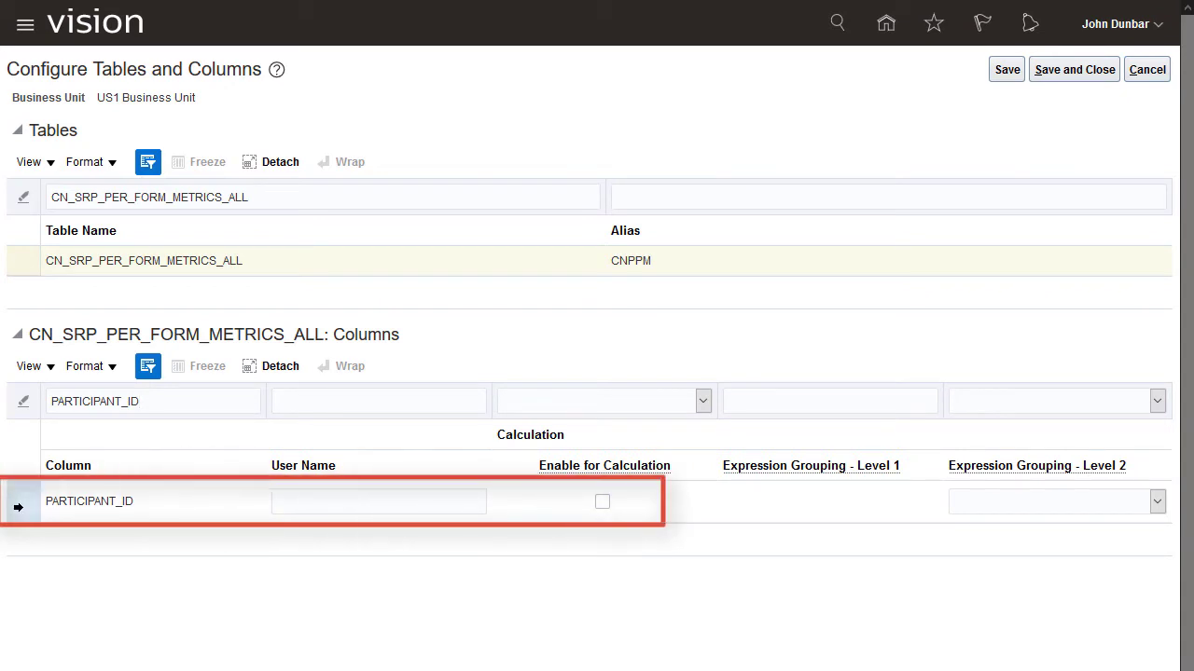
pyautogui.click(469, 501)
pyautogui.write('MSRParticipantID')
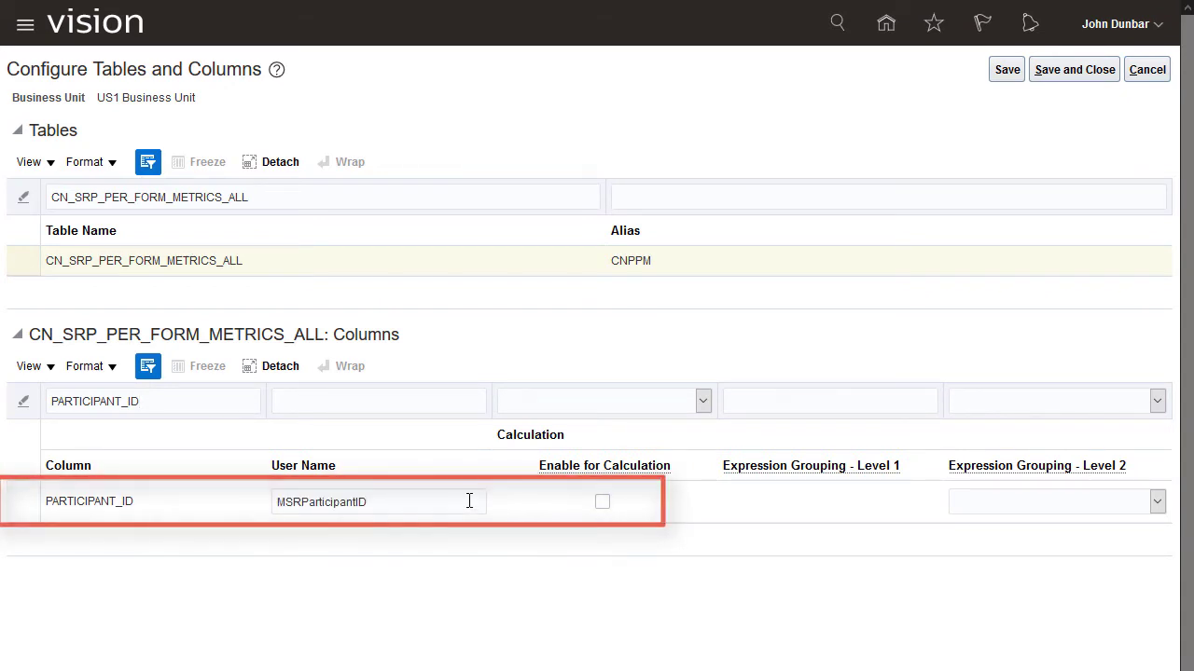
pyautogui.click(604, 503)
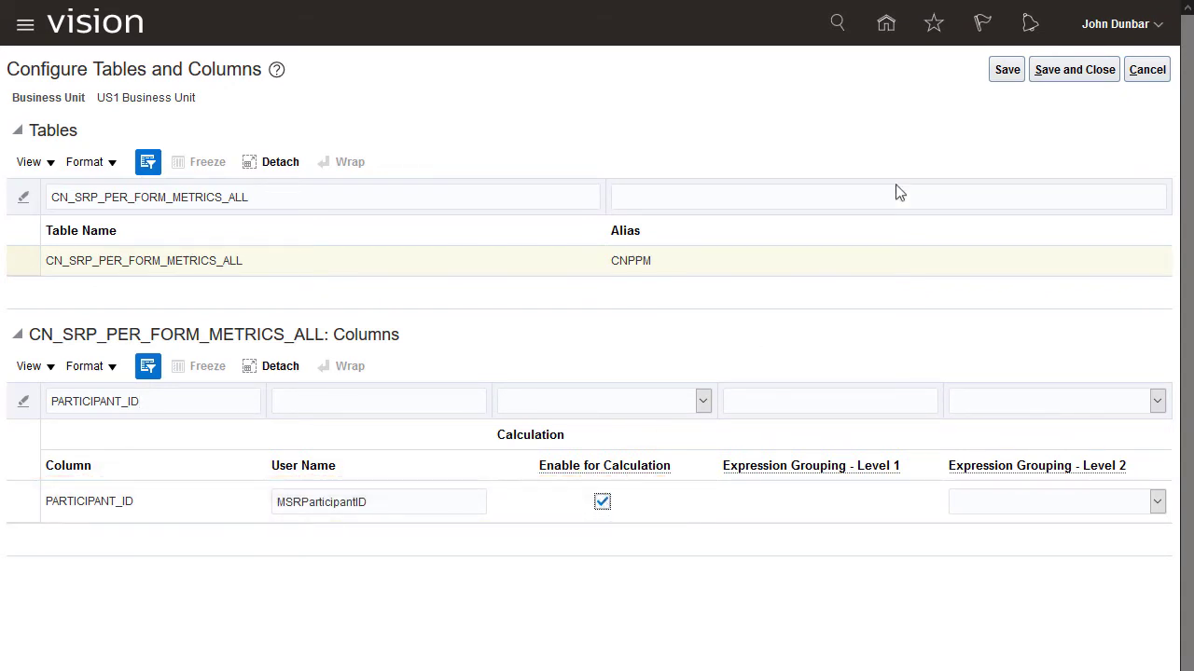
pyautogui.click(1004, 71)
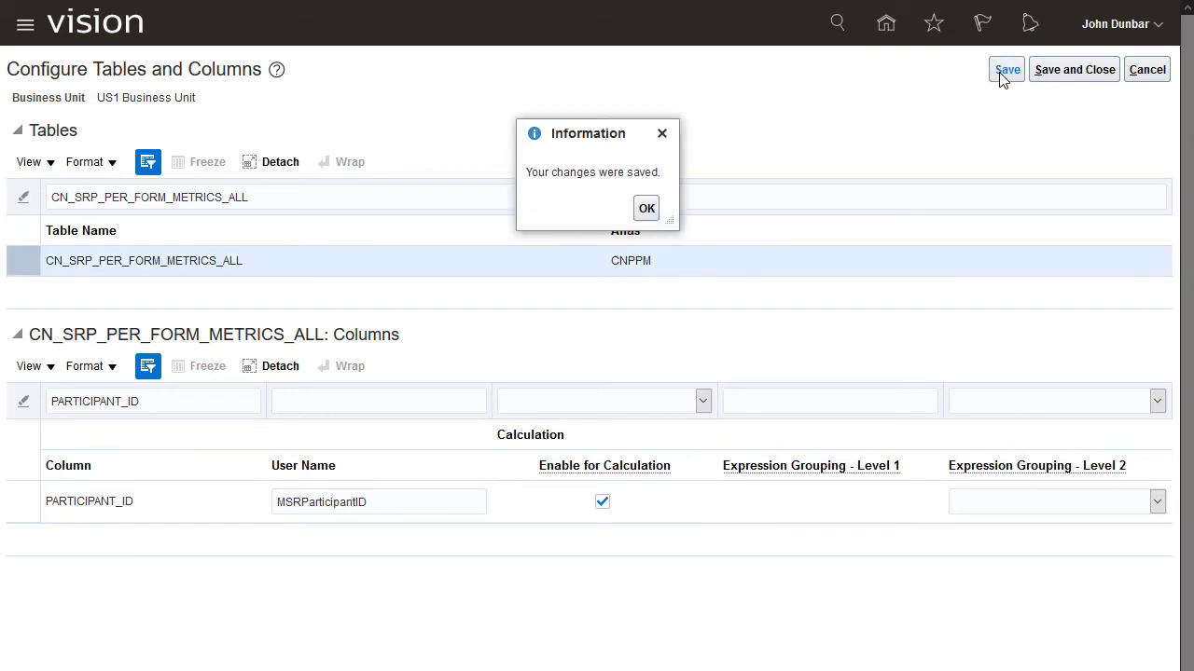
pyautogui.click(646, 207)
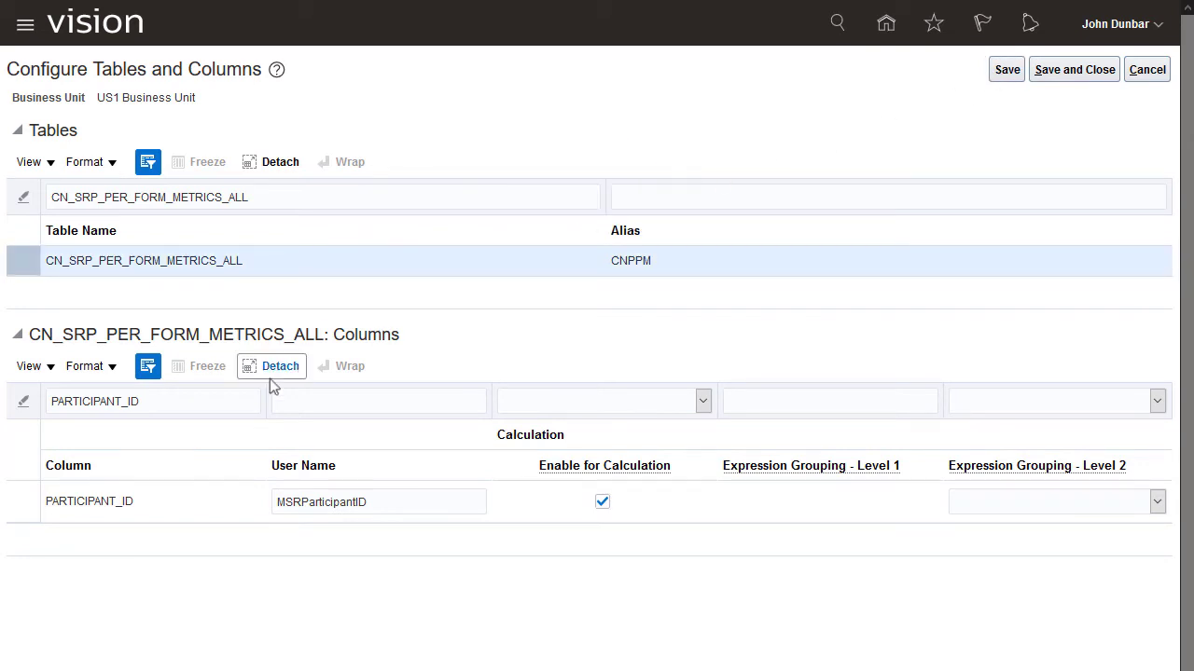
# Step: Name PERIOD_ID MSRPeriodID, enable it for calculation, and save and close
pyautogui.moveTo(144, 399); pyautogui.dragTo(20, 398)
pyautogui.write('PERIOD_ID')
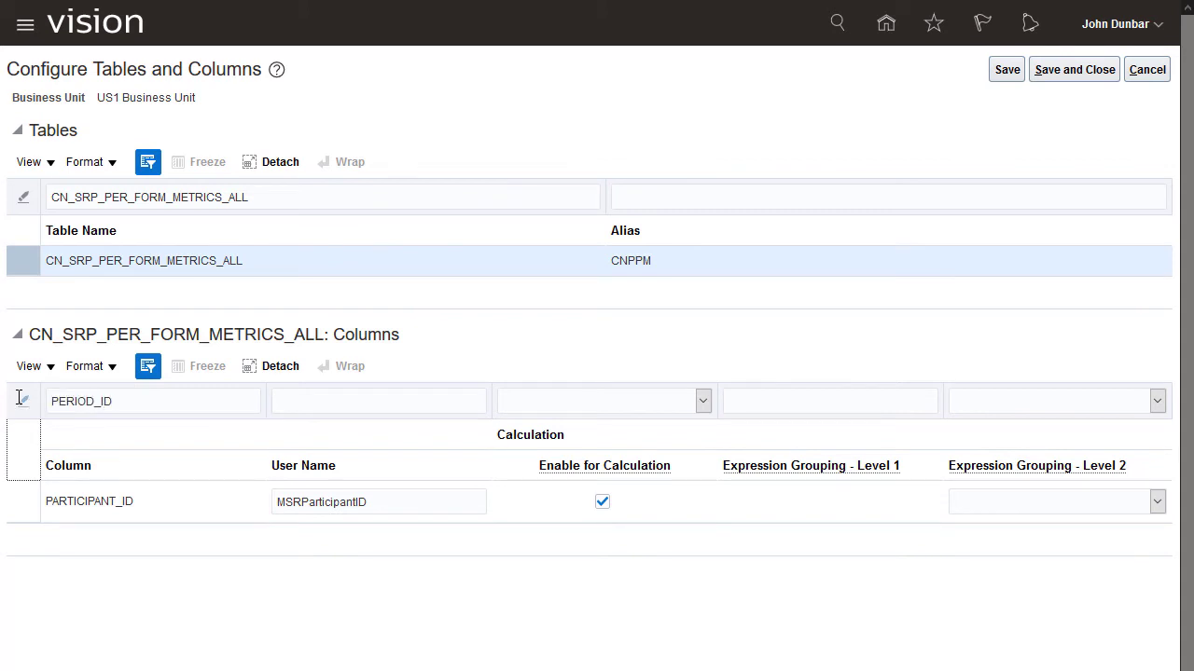
pyautogui.press('Return')
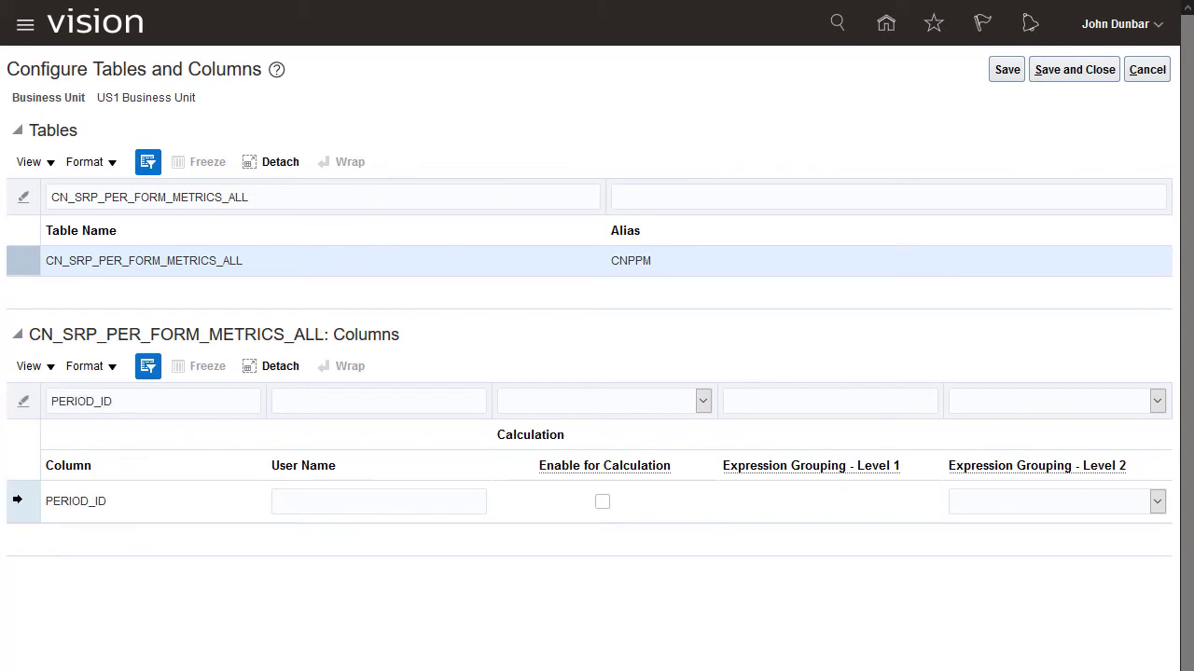
pyautogui.click(474, 492)
pyautogui.write('MSRPeriodID')
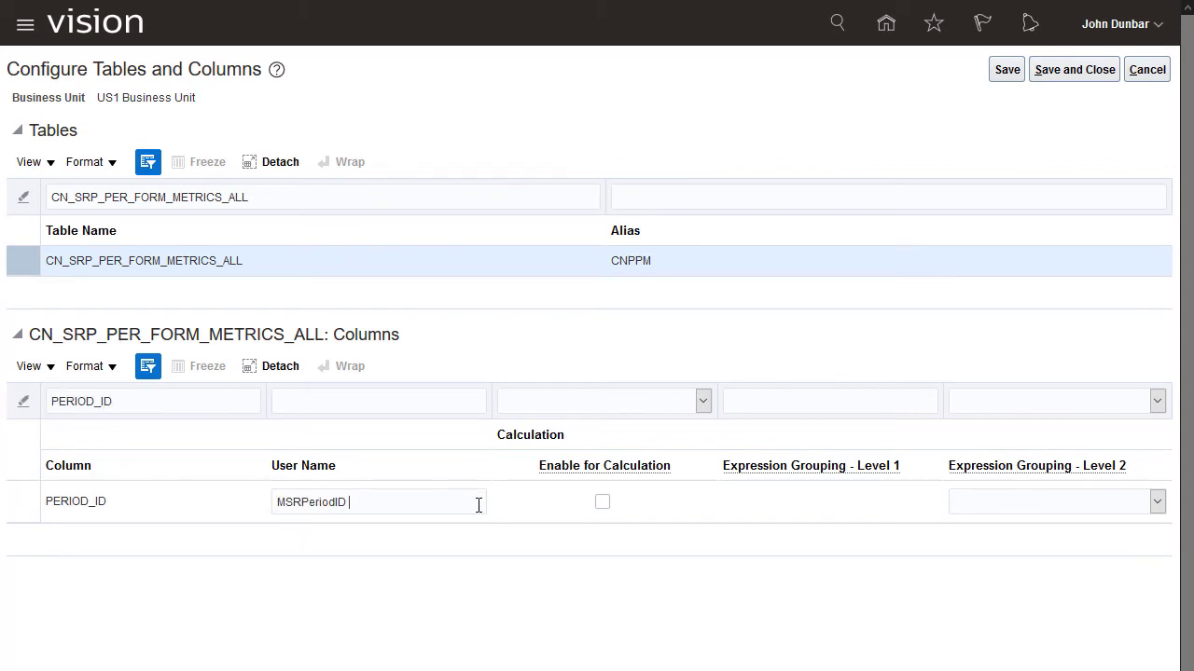
pyautogui.click(603, 503)
pyautogui.click(1048, 70)
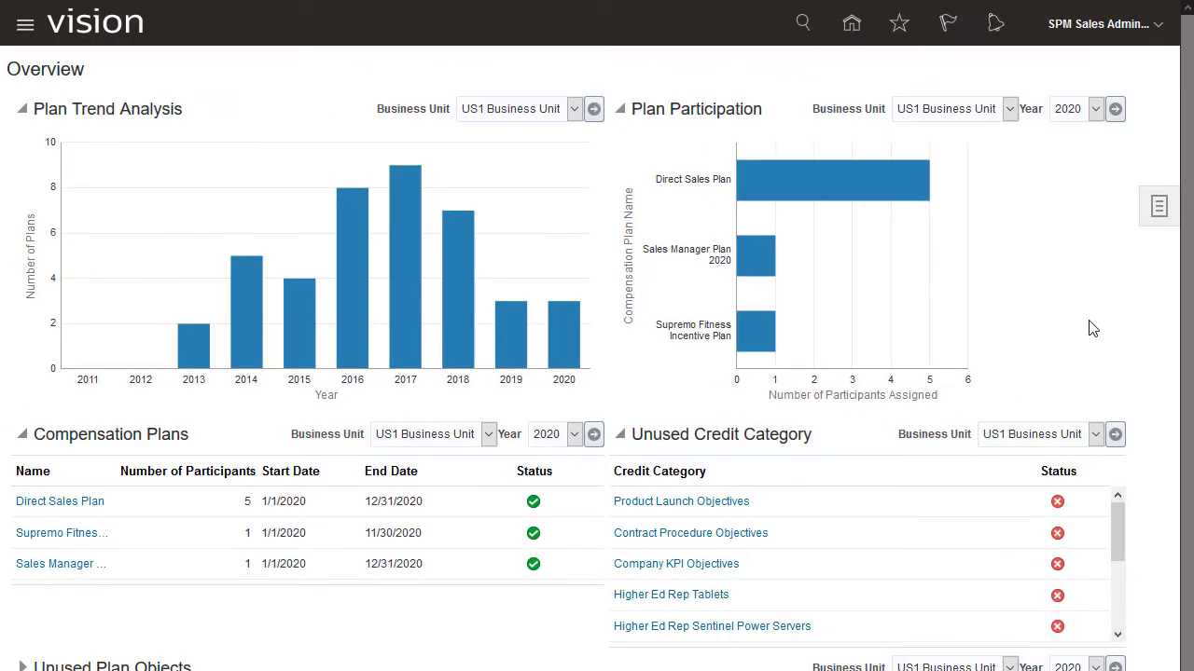
# Step: Go to Manage Expressions and create a new expression named 'Get Position'
pyautogui.click(1160, 207)
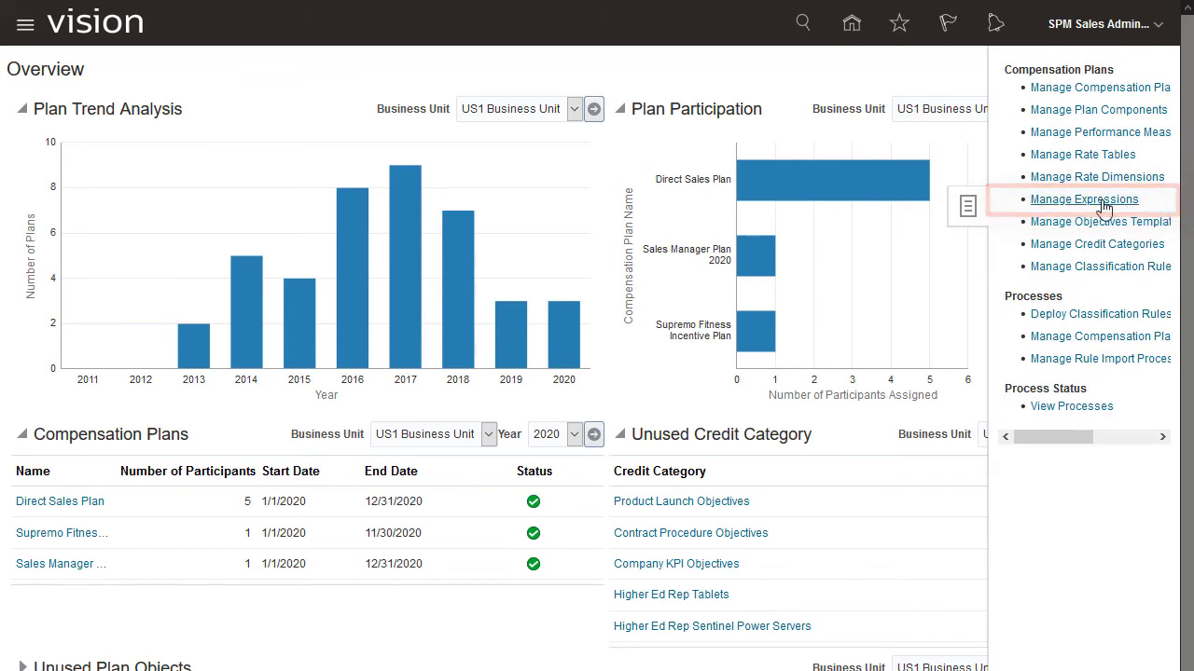
pyautogui.click(1031, 202)
pyautogui.click(212, 283)
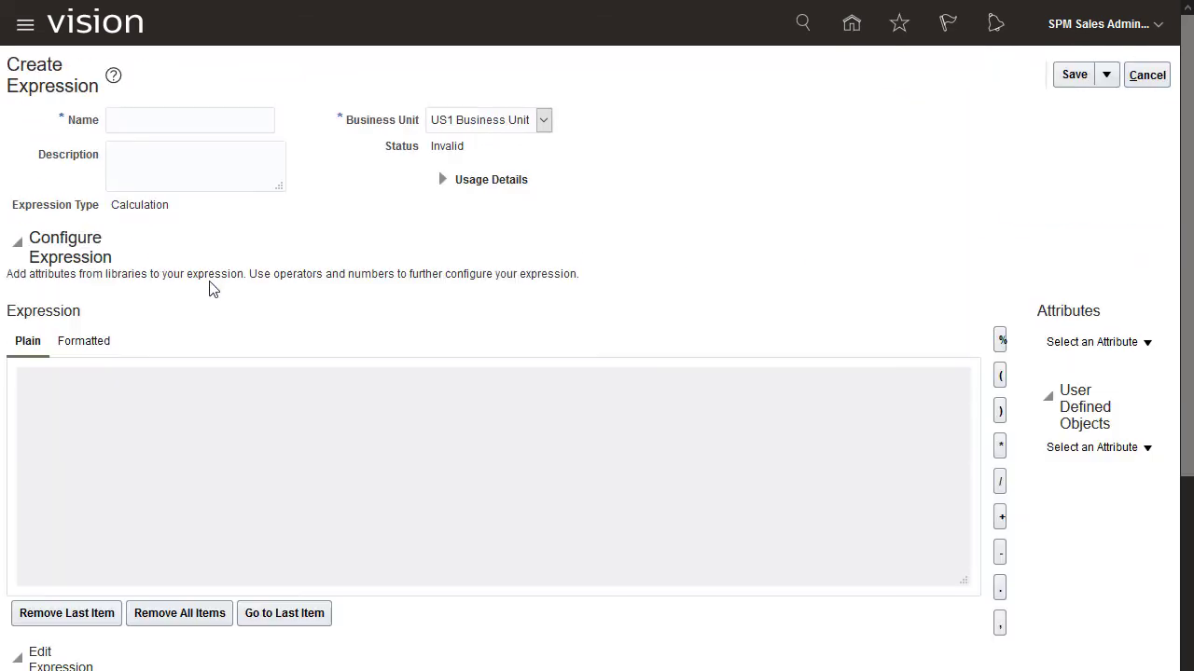
pyautogui.write('Get Position')
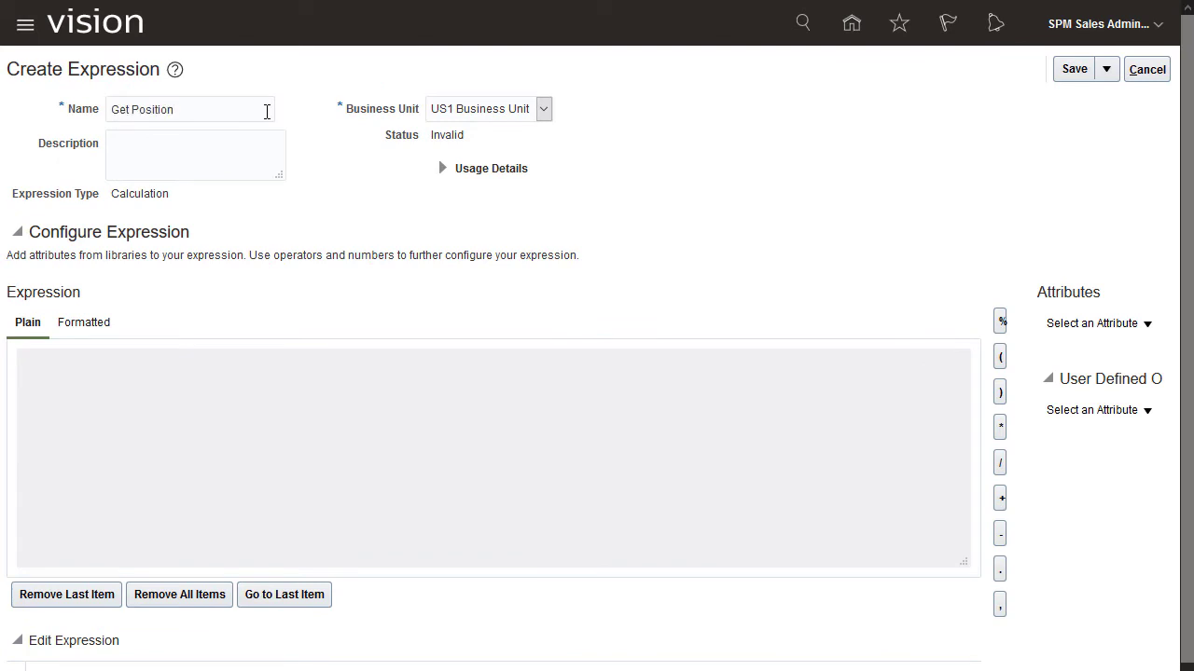
# Step: Add the 'Position from participant details' user-defined query followed by an opening parenthesis
pyautogui.click(1146, 418)
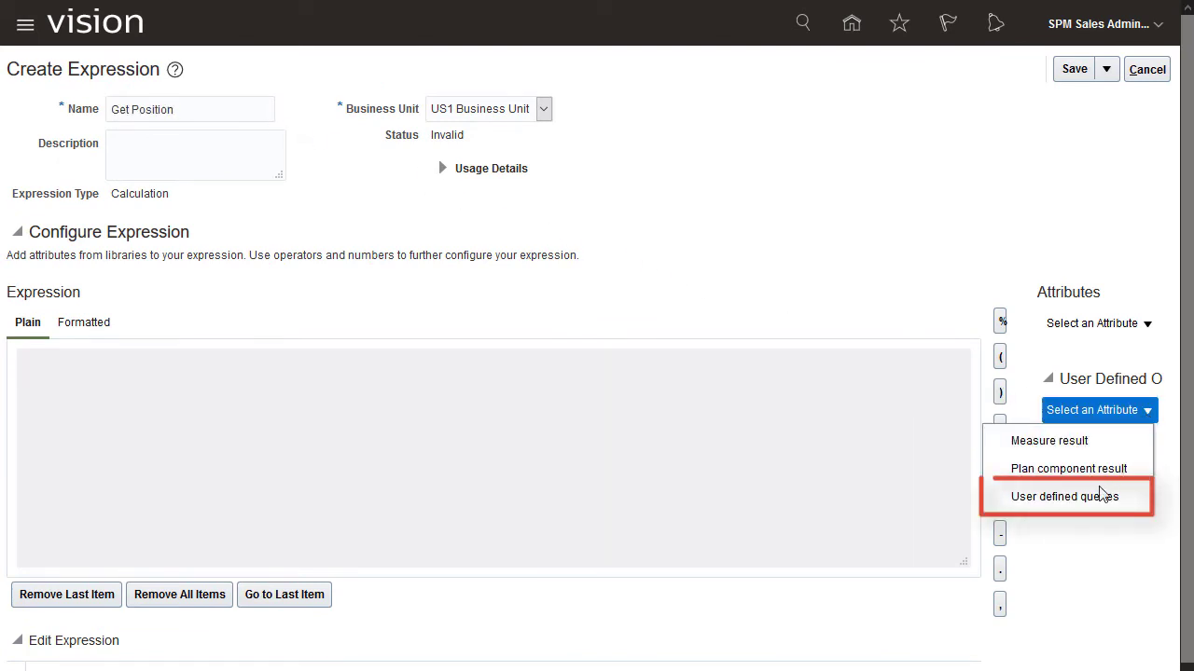
pyautogui.click(1095, 506)
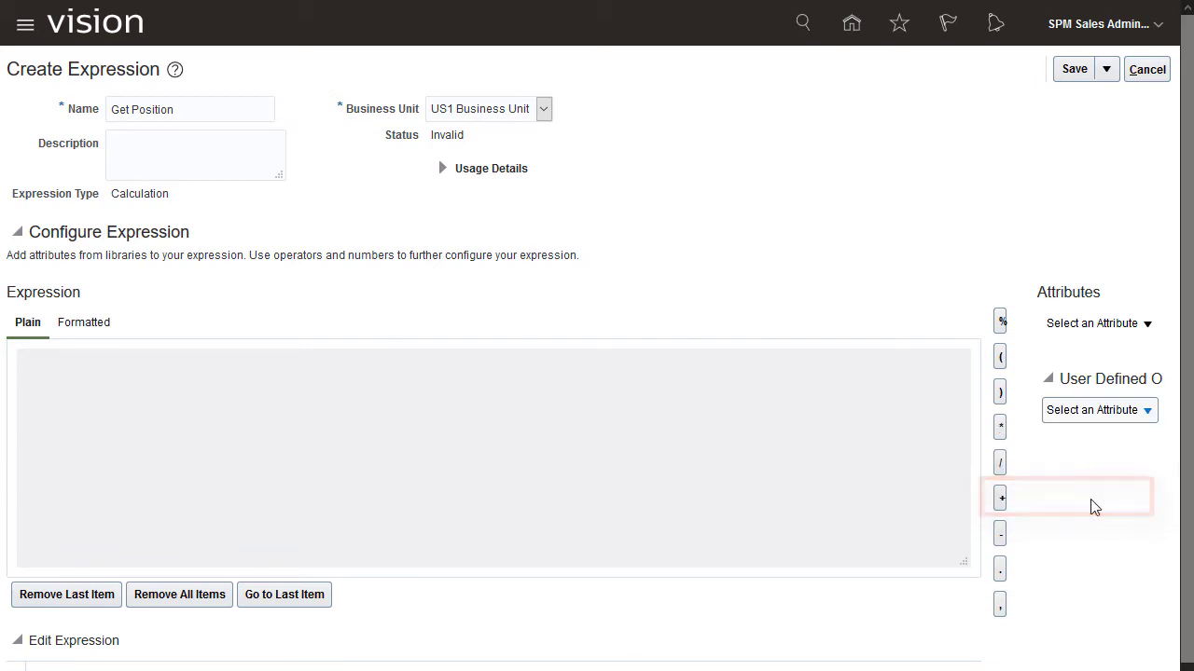
pyautogui.moveTo(1135, 518); pyautogui.dragTo(1134, 535)
pyautogui.click(1117, 540)
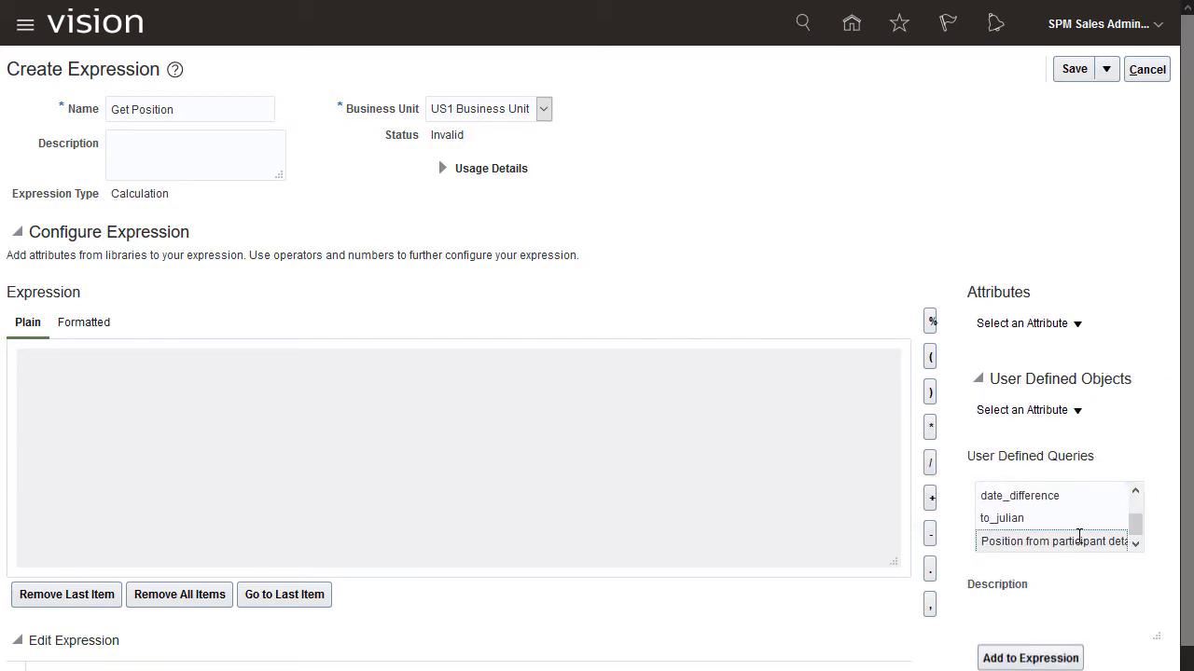
pyautogui.click(1028, 658)
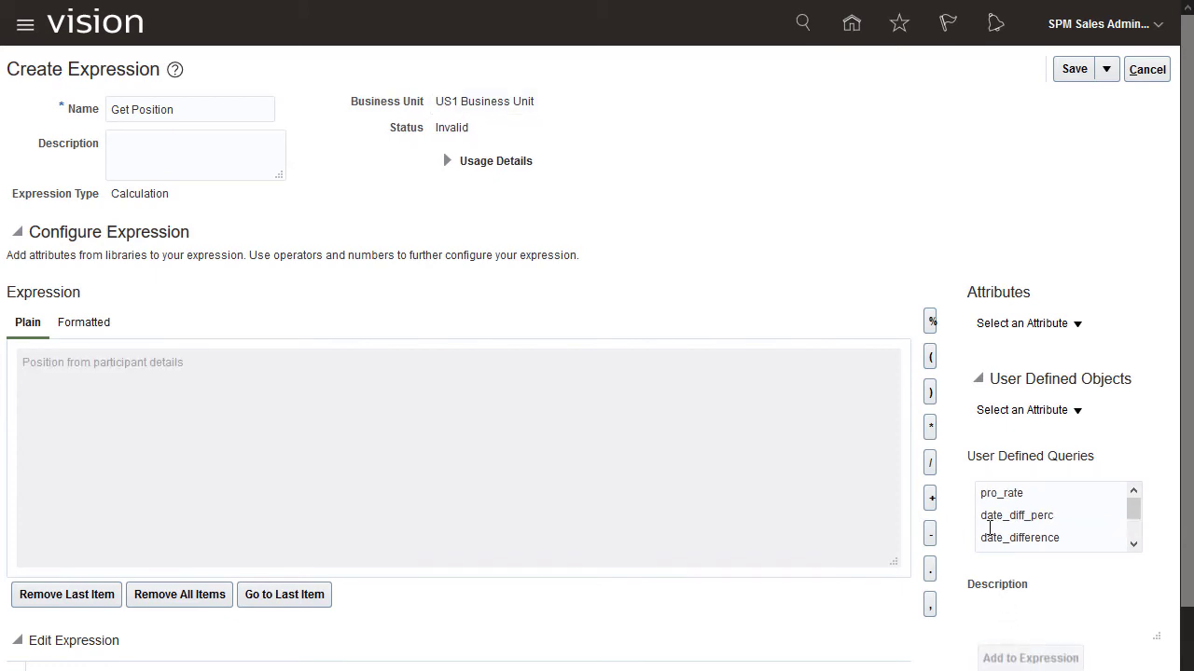
pyautogui.click(930, 356)
# Step: Add Servers Attainment measure results MSRParticipantID, a comma, and MSRPeriodID as query arguments
pyautogui.click(1078, 415)
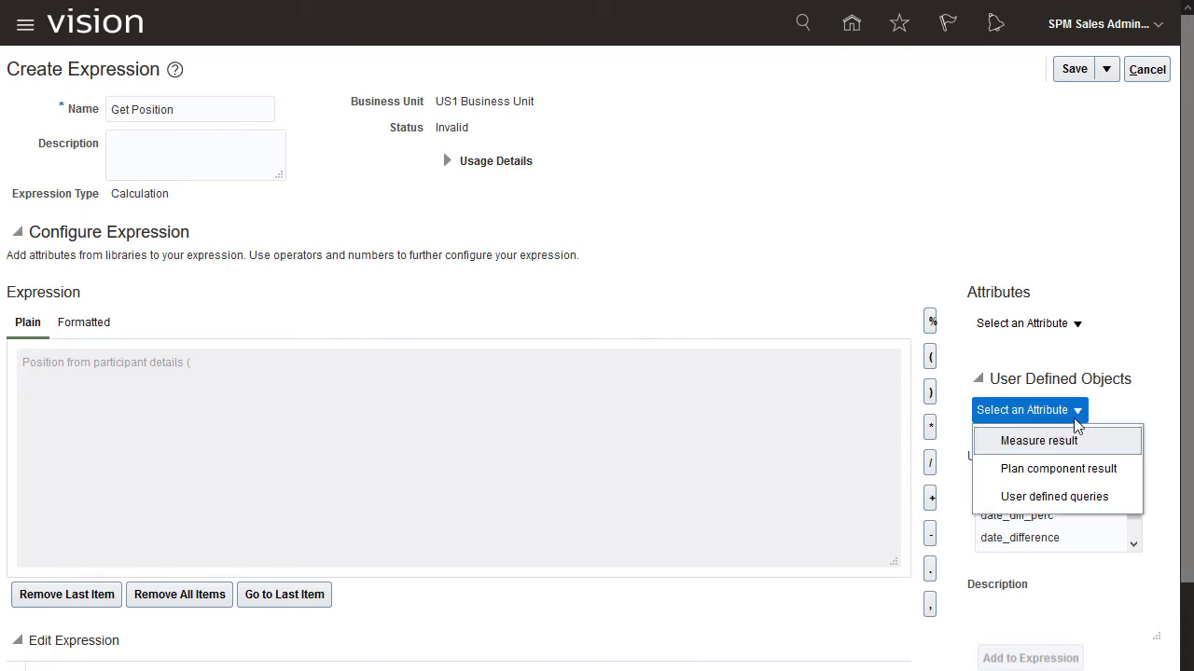
pyautogui.click(1061, 444)
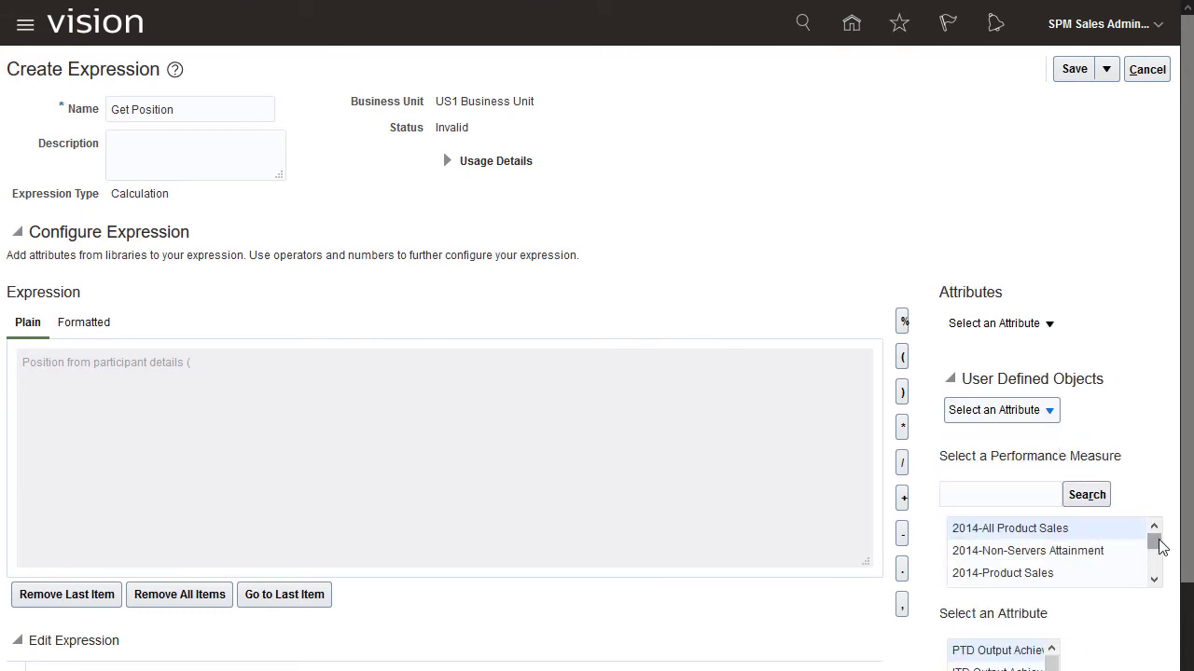
pyautogui.moveTo(1154, 541); pyautogui.dragTo(1157, 562)
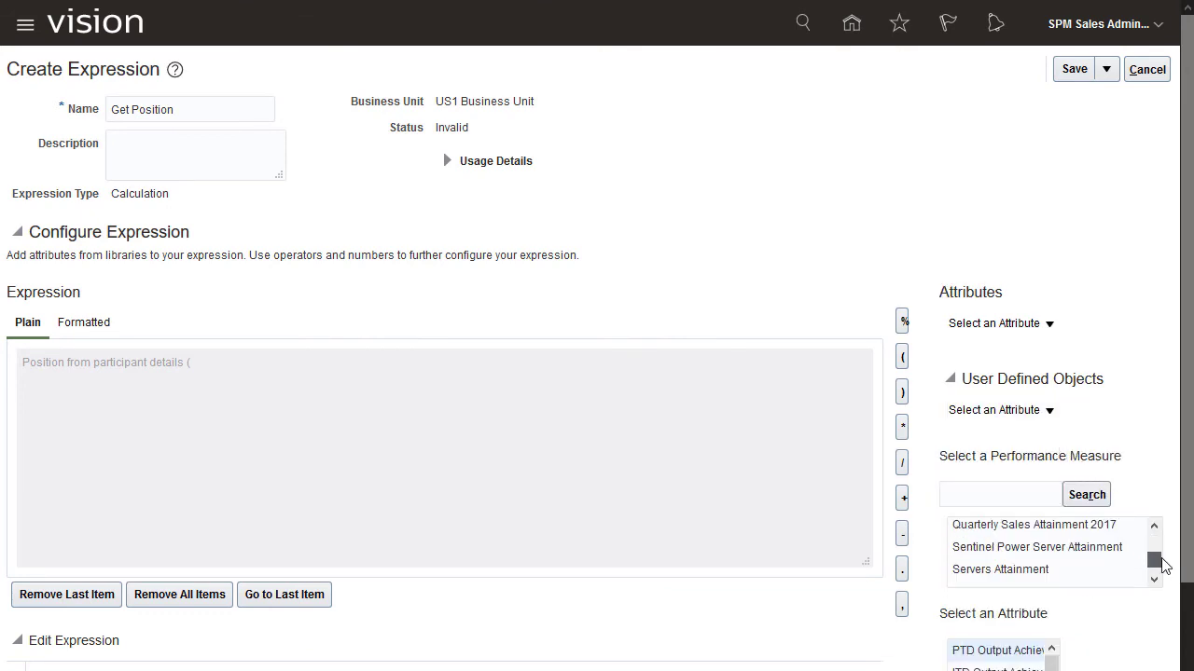
pyautogui.click(1068, 571)
pyautogui.scroll(-2, 1068, 574)
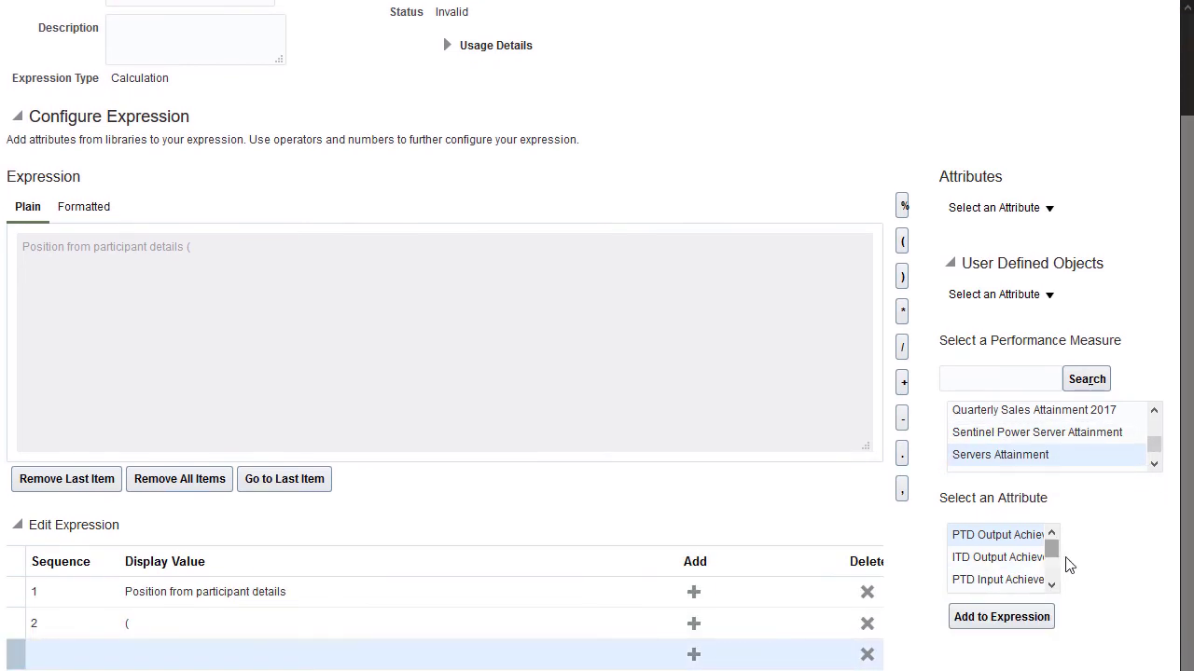
pyautogui.moveTo(1052, 553); pyautogui.dragTo(1051, 577)
pyautogui.click(1013, 560)
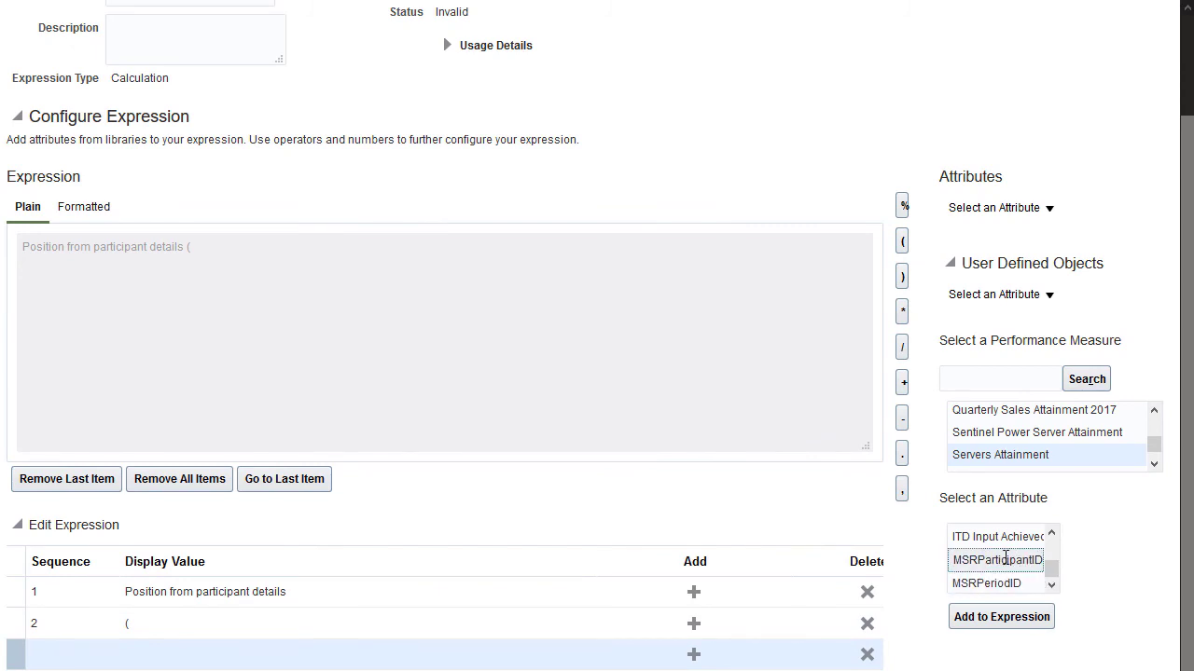
pyautogui.click(1006, 558)
pyautogui.click(1002, 617)
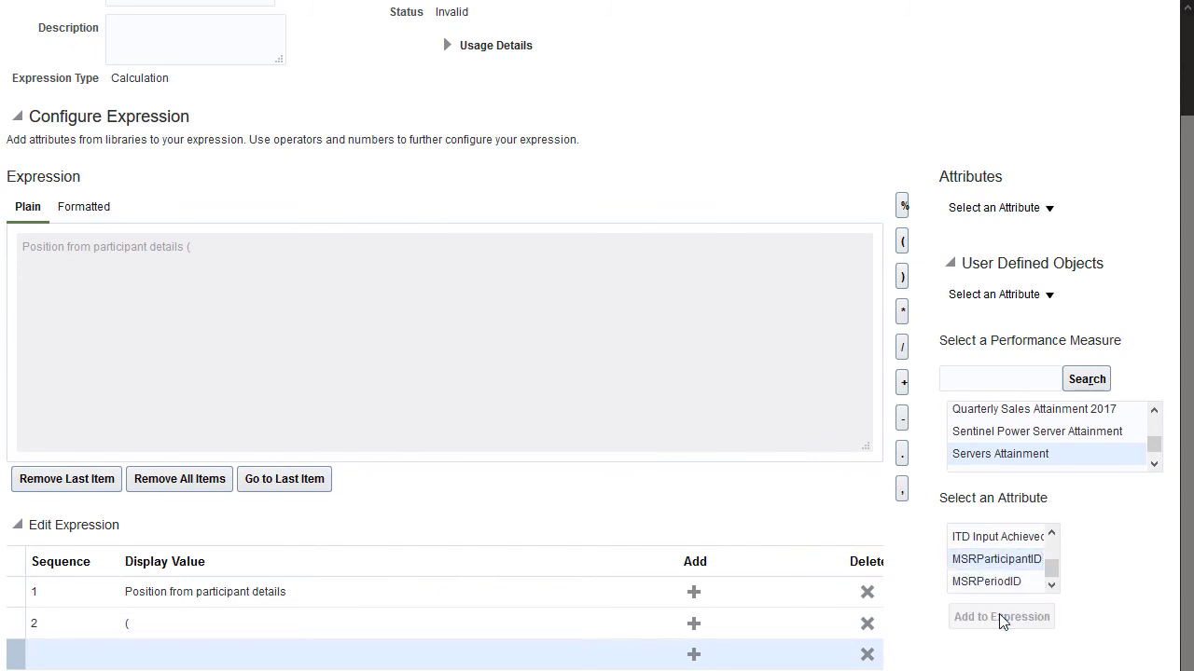
pyautogui.click(901, 488)
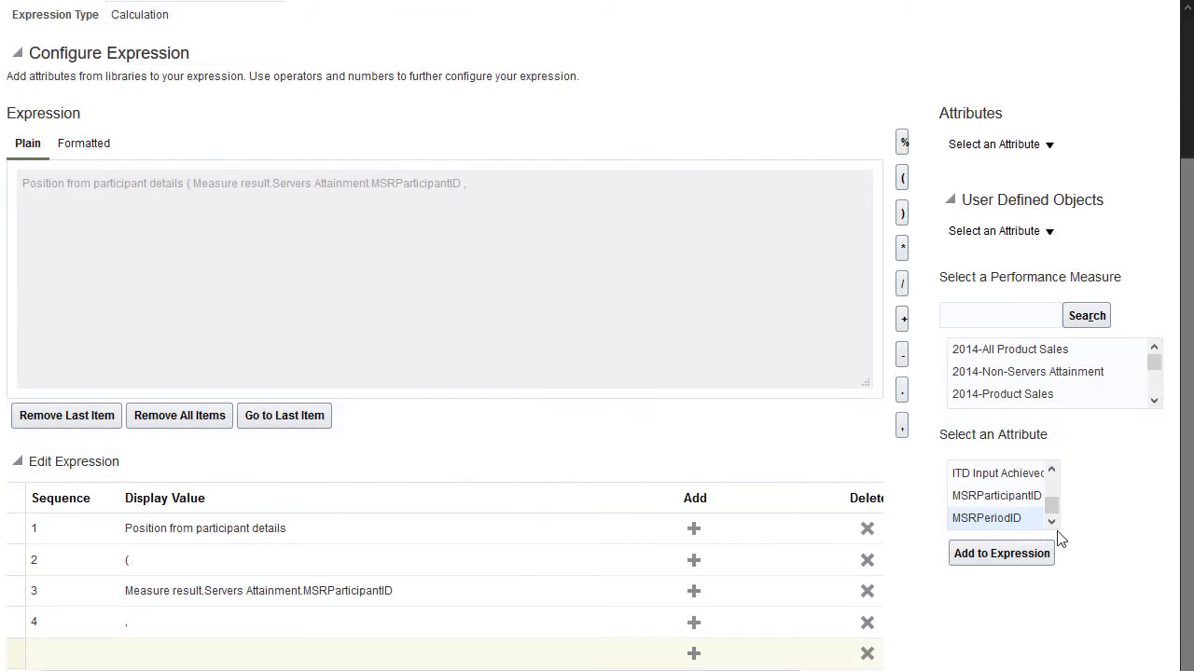
pyautogui.click(1009, 555)
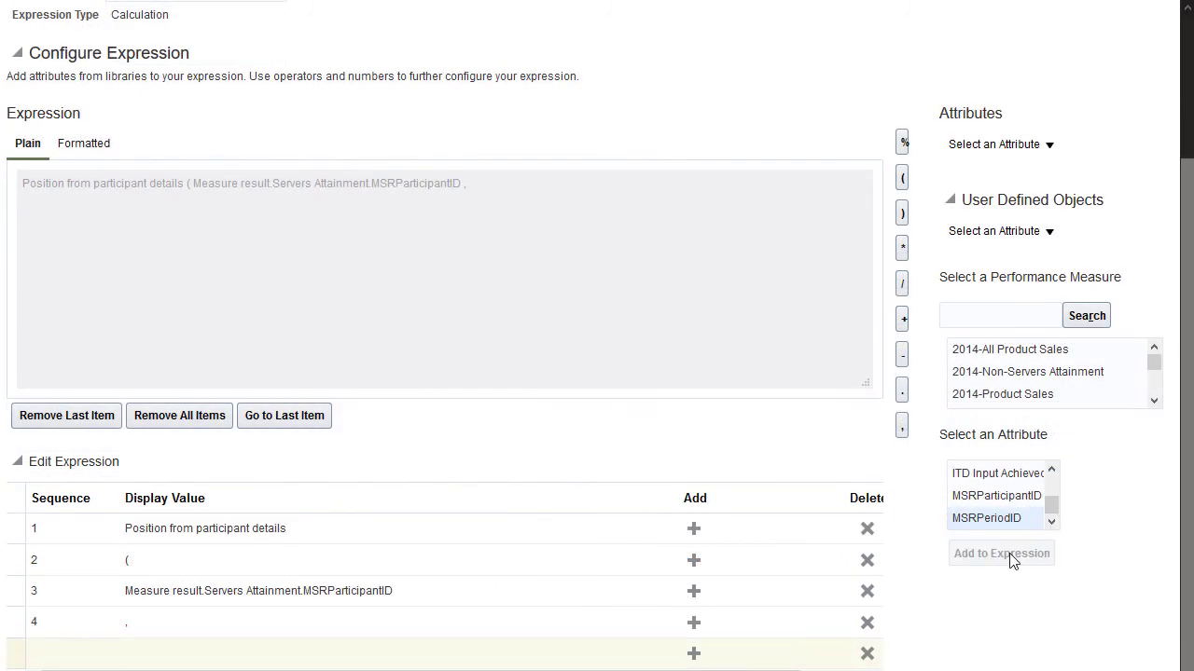